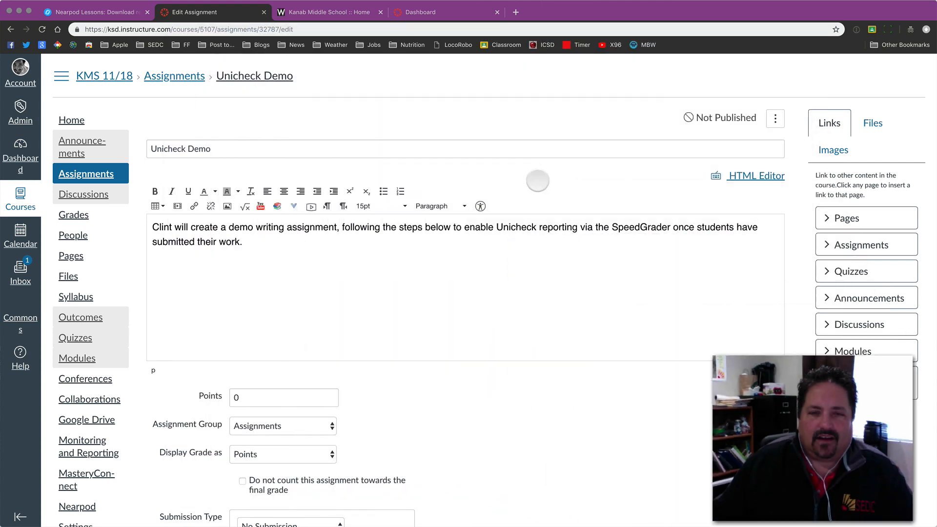
Set the Unicheck Demo assignment's submission type to Online, allowing Text Entry and File Uploads.
{"action": "scroll", "coordinate": [538, 180], "scroll_direction": "down", "scroll_amount": 2}
{"action": "scroll", "coordinate": [538, 180], "scroll_direction": "up", "scroll_amount": 2}
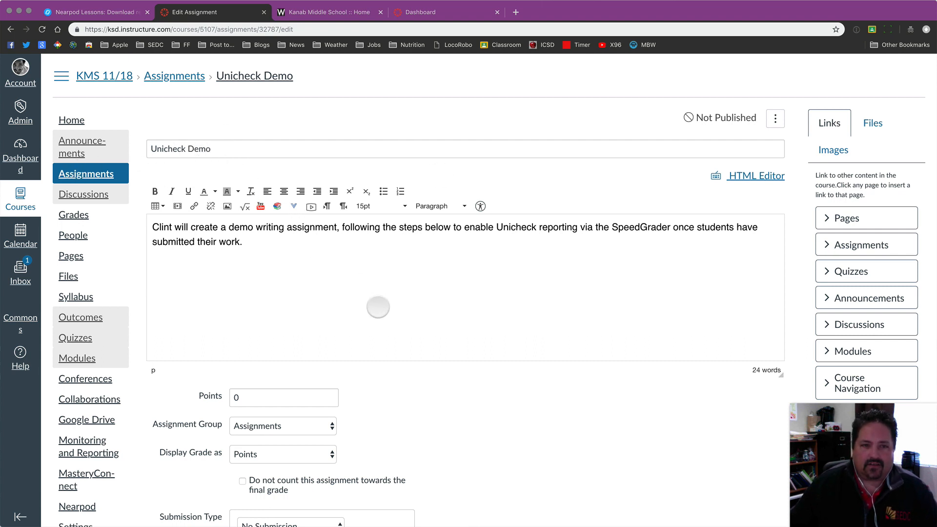
{"action": "left_click", "coordinate": [242, 240]}
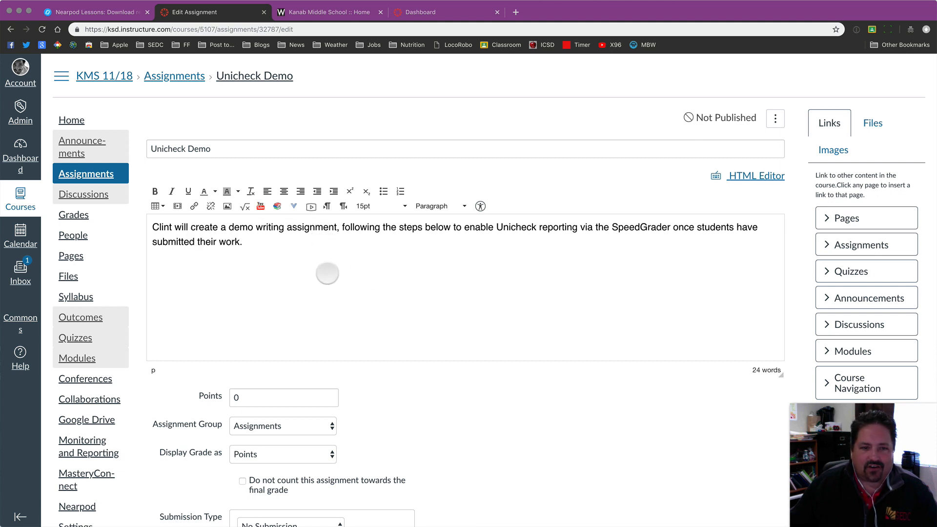
{"action": "scroll", "coordinate": [462, 444], "scroll_direction": "down", "scroll_amount": 2}
{"action": "scroll", "coordinate": [463, 445], "scroll_direction": "down", "scroll_amount": 5}
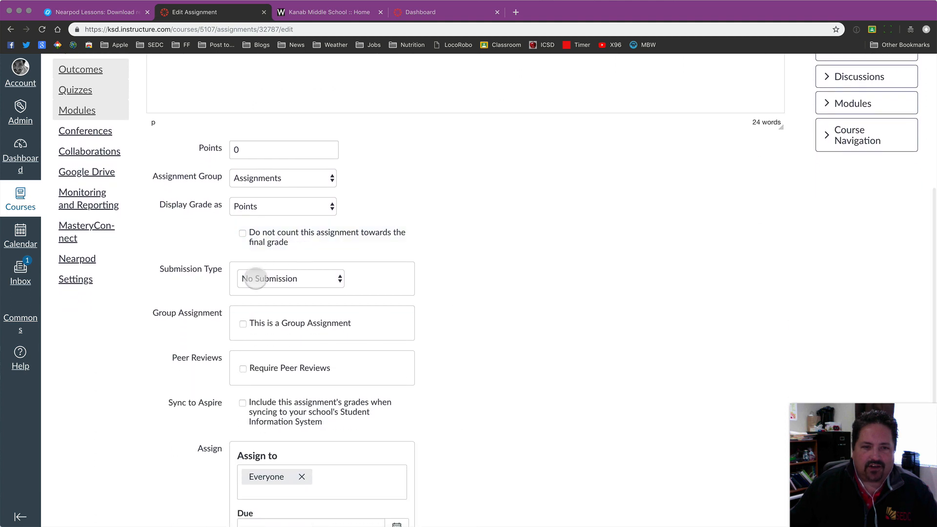
{"action": "left_click", "coordinate": [282, 279]}
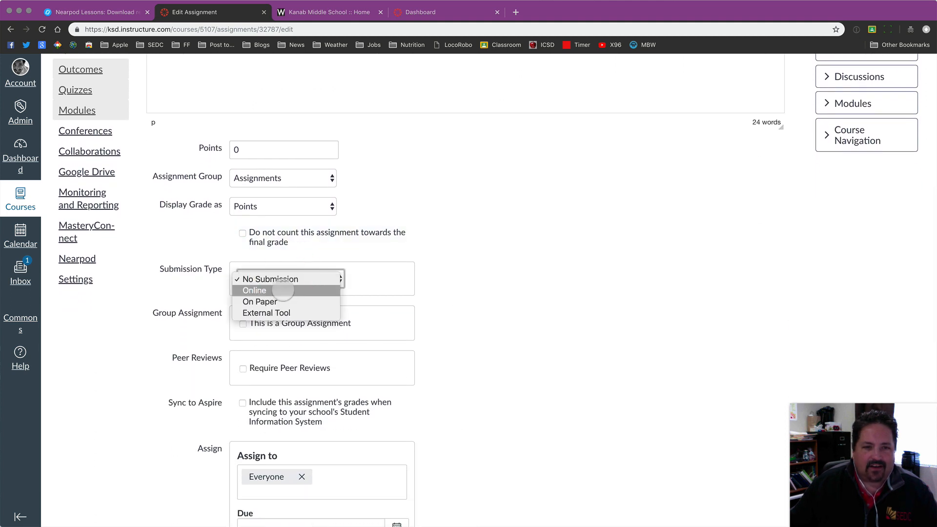
{"action": "left_click", "coordinate": [283, 290]}
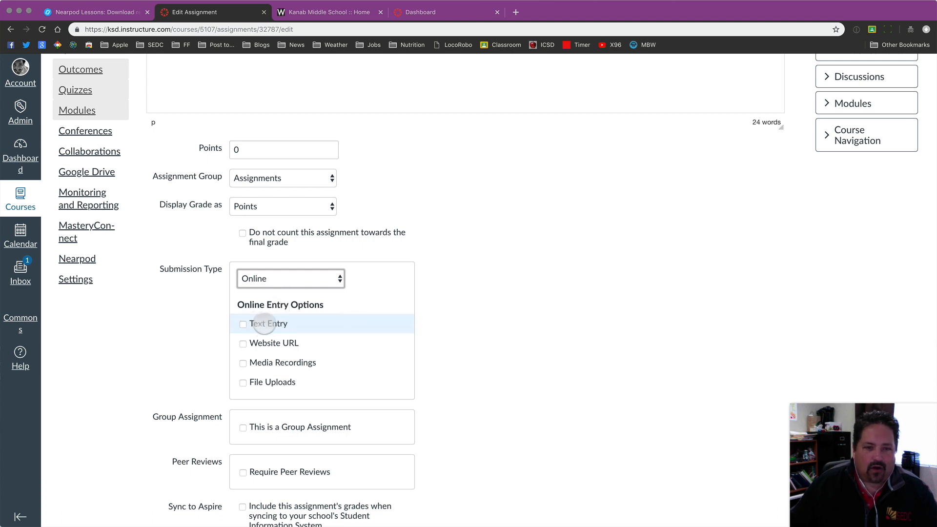
{"action": "left_click", "coordinate": [264, 324]}
{"action": "left_click", "coordinate": [271, 382]}
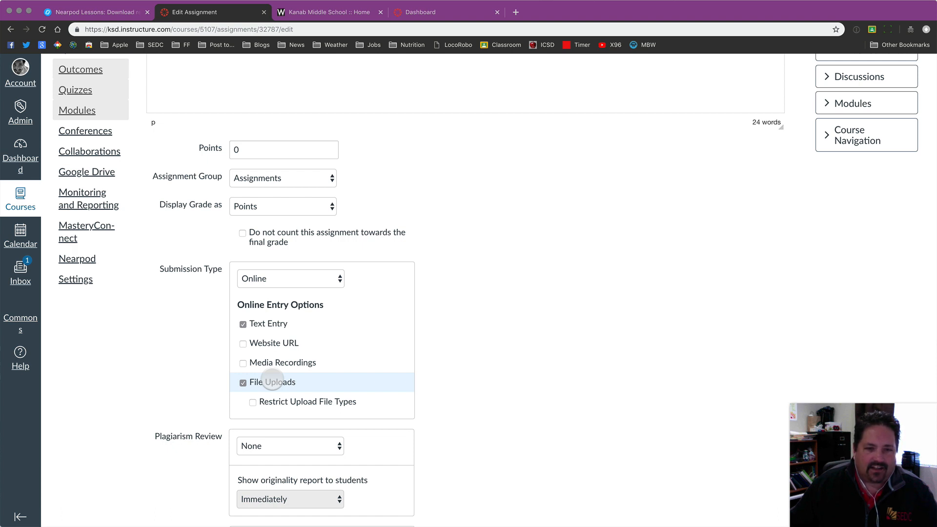
Disable the File Uploads and Text Entry submission options, and enable both again.
{"action": "scroll", "coordinate": [271, 381], "scroll_direction": "down", "scroll_amount": 4}
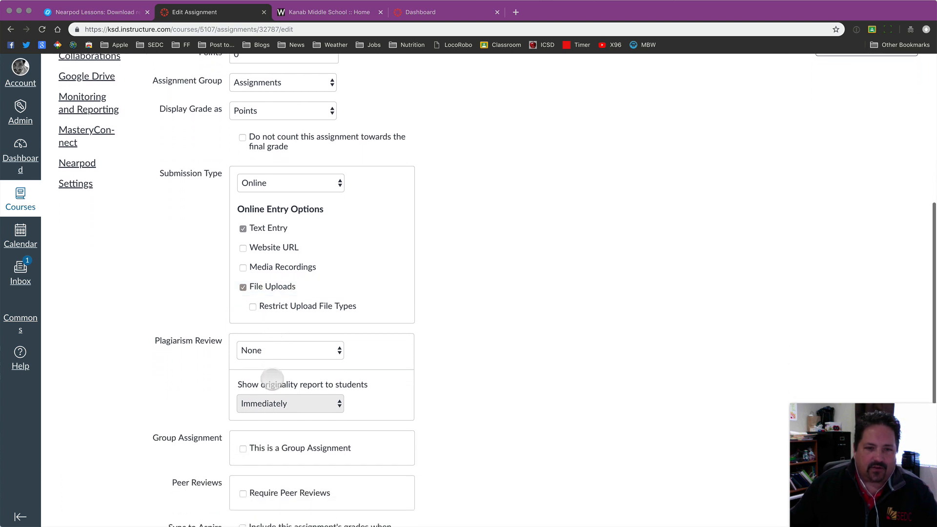
{"action": "scroll", "coordinate": [324, 305], "scroll_direction": "down", "scroll_amount": 1}
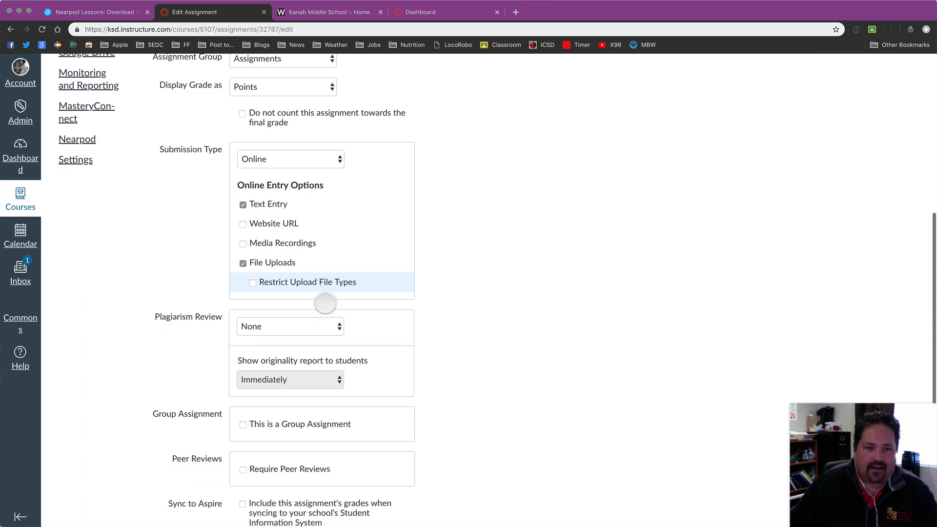
{"action": "left_click", "coordinate": [272, 258]}
{"action": "left_click", "coordinate": [258, 197]}
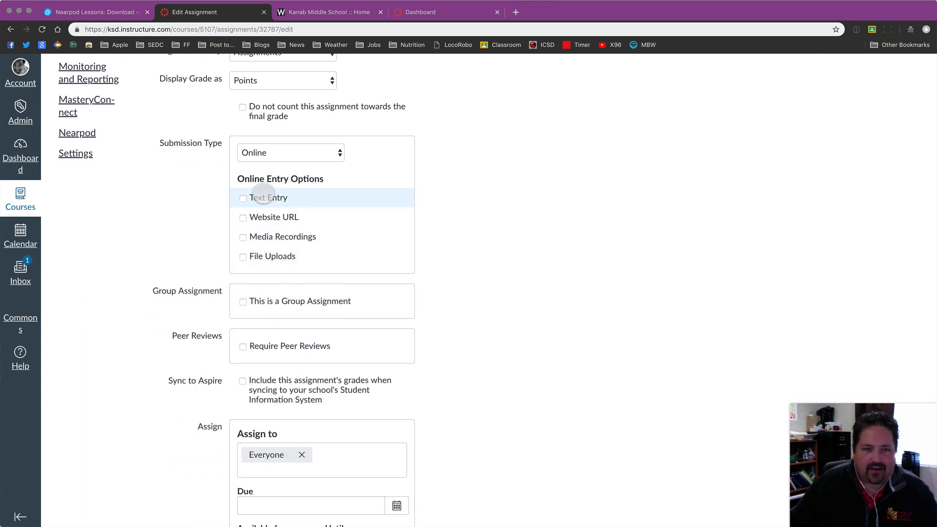
{"action": "left_click", "coordinate": [261, 199]}
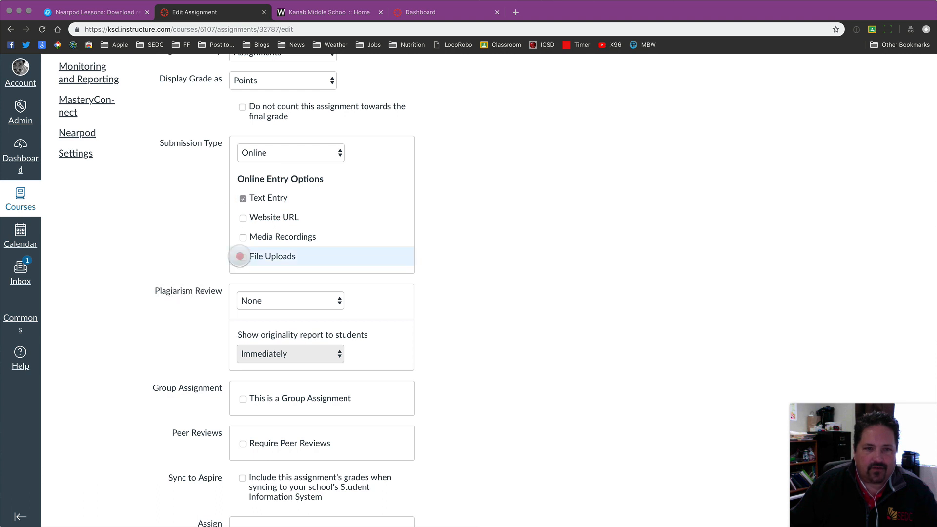
{"action": "left_click", "coordinate": [241, 257]}
Set the plagiarism review to Unicheck (Kane Unicheck) and show the originality report to students Immediately.
{"action": "left_click", "coordinate": [271, 319]}
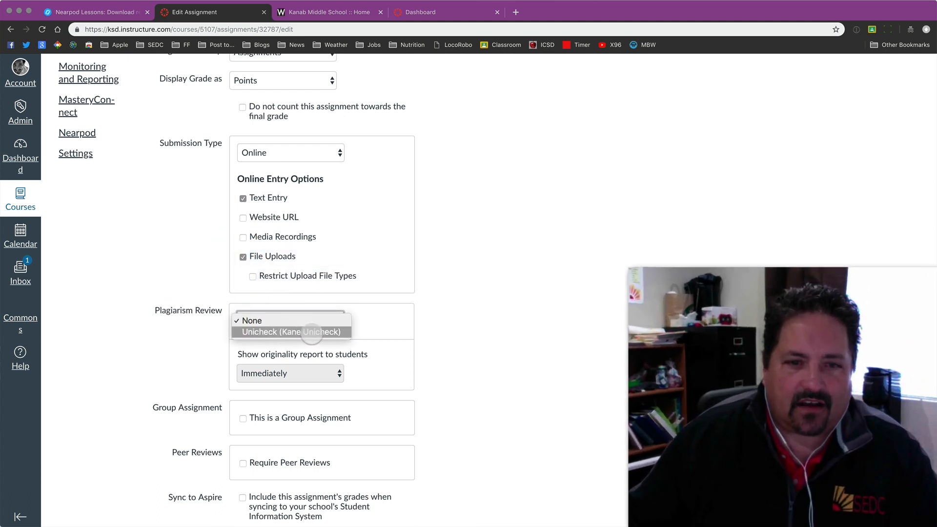
{"action": "left_click", "coordinate": [309, 332]}
{"action": "scroll", "coordinate": [428, 350], "scroll_direction": "down", "scroll_amount": 5}
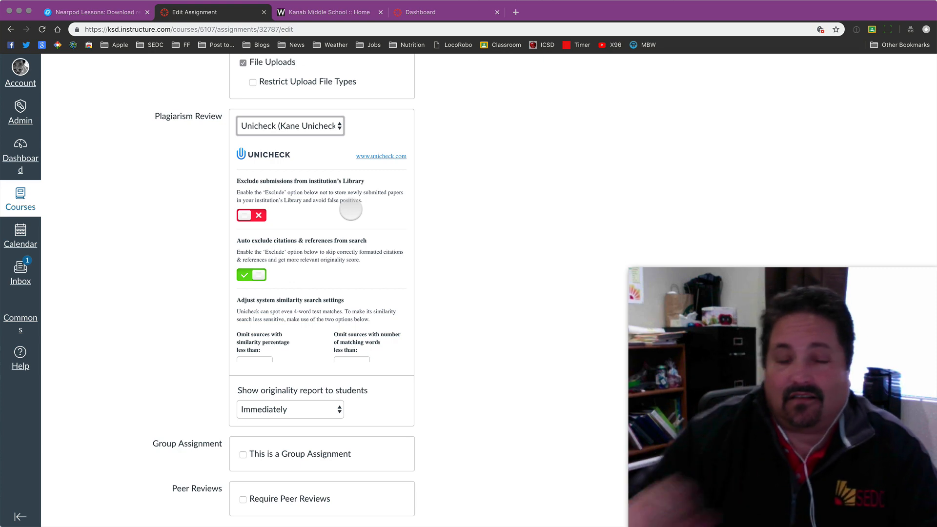
{"action": "scroll", "coordinate": [367, 273], "scroll_direction": "down", "scroll_amount": 1}
{"action": "scroll", "coordinate": [367, 274], "scroll_direction": "up", "scroll_amount": 1}
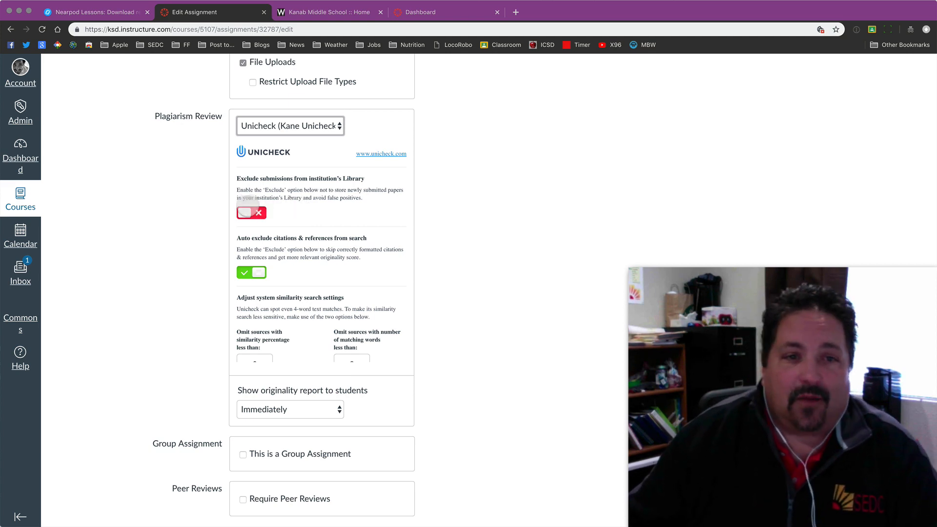
{"action": "scroll", "coordinate": [314, 219], "scroll_direction": "down", "scroll_amount": 2}
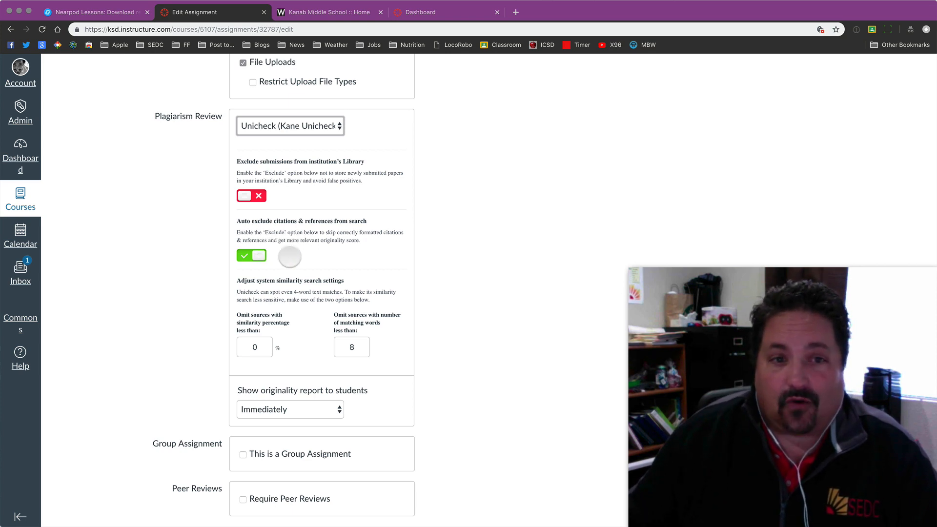
{"action": "scroll", "coordinate": [298, 311], "scroll_direction": "down", "scroll_amount": 2}
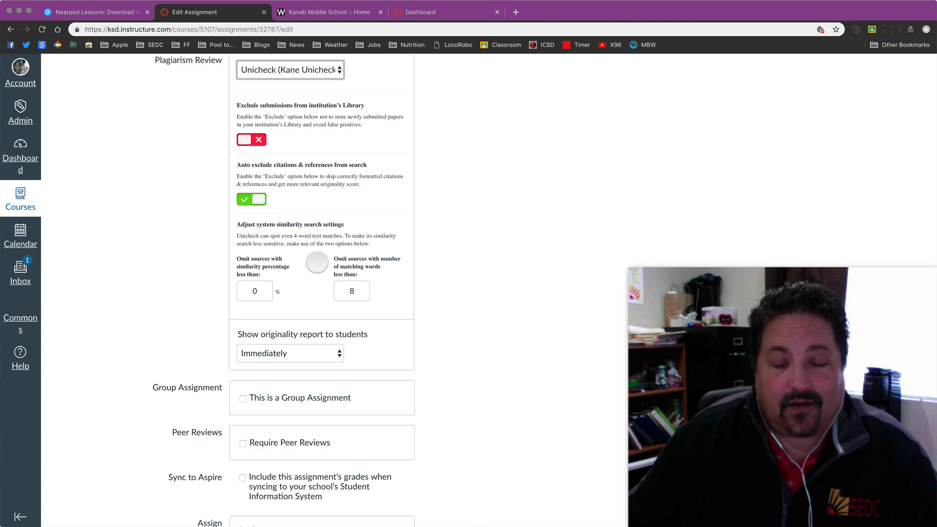
{"action": "scroll", "coordinate": [317, 262], "scroll_direction": "down", "scroll_amount": 3}
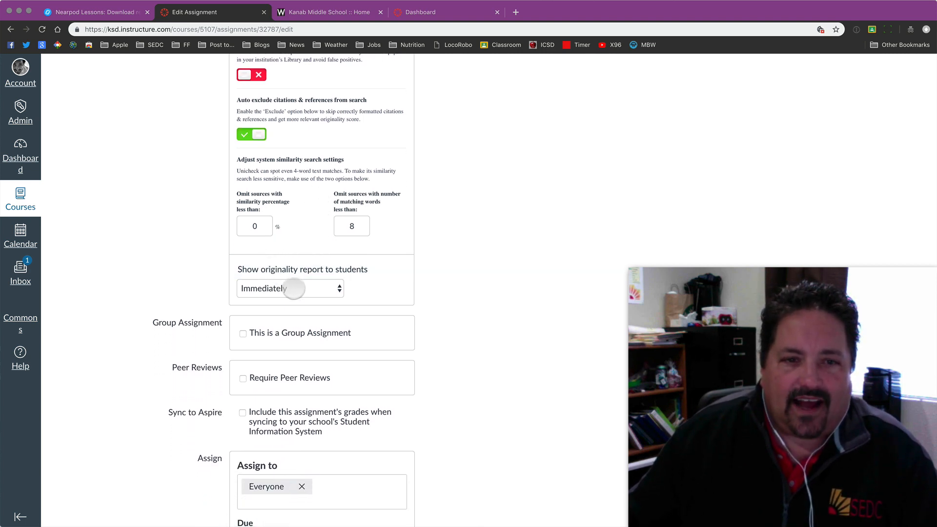
{"action": "left_click", "coordinate": [296, 289]}
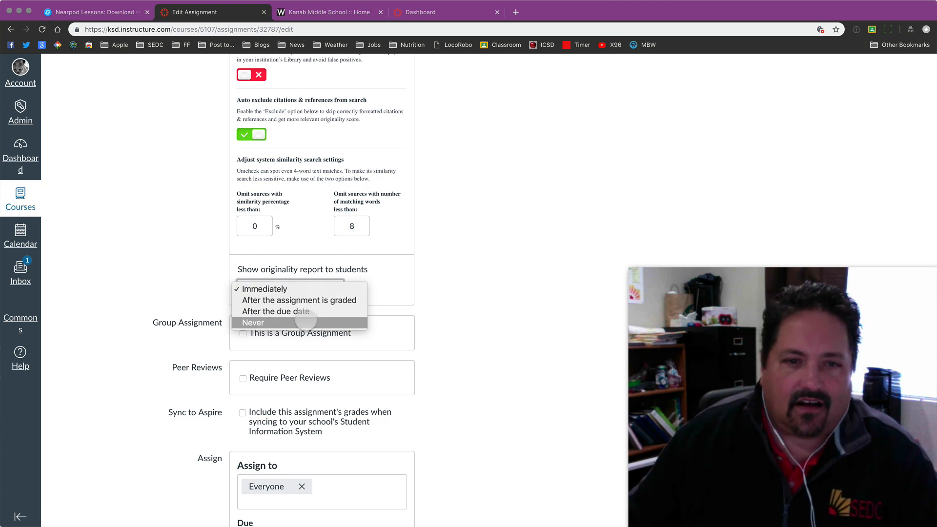
{"action": "left_click", "coordinate": [331, 288]}
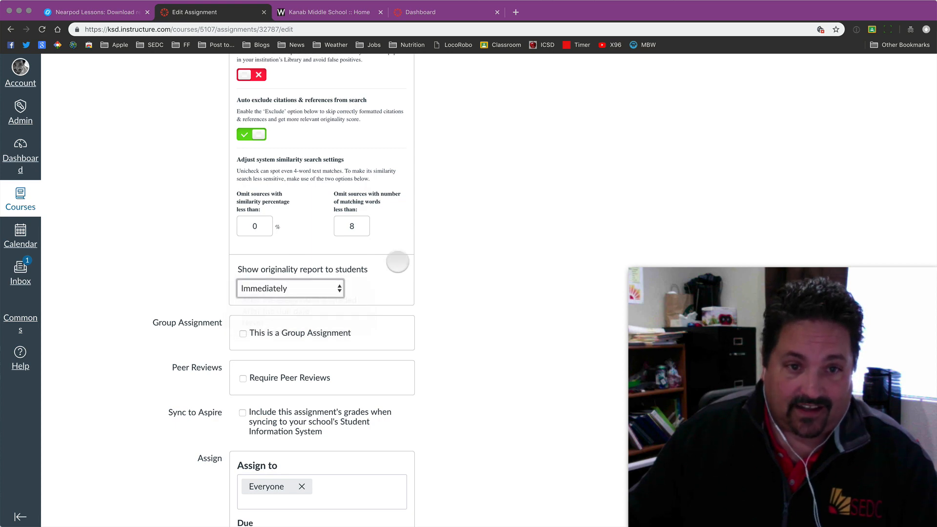
Set the assignment's due date to Nov 16 at 11:59pm.
{"action": "scroll", "coordinate": [397, 262], "scroll_direction": "down", "scroll_amount": 5}
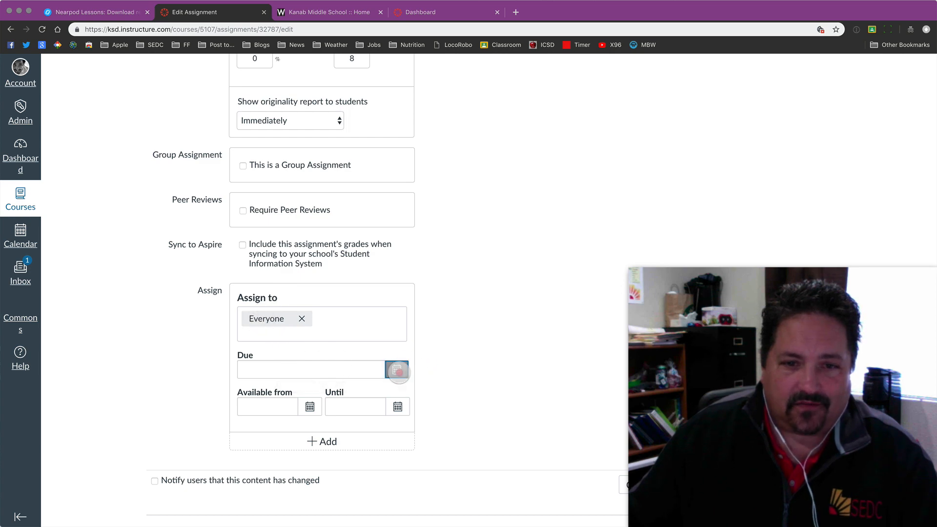
{"action": "left_click", "coordinate": [396, 370]}
{"action": "left_click", "coordinate": [354, 459]}
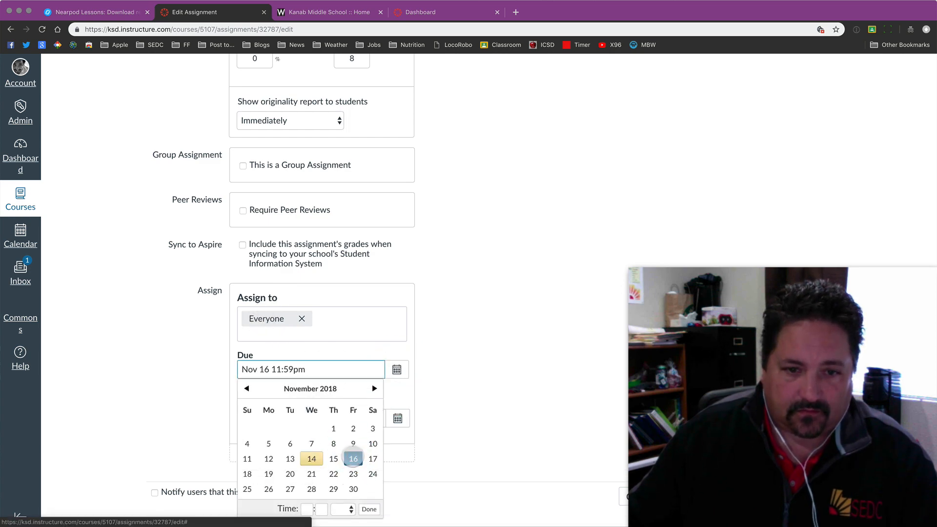
{"action": "left_click", "coordinate": [429, 362]}
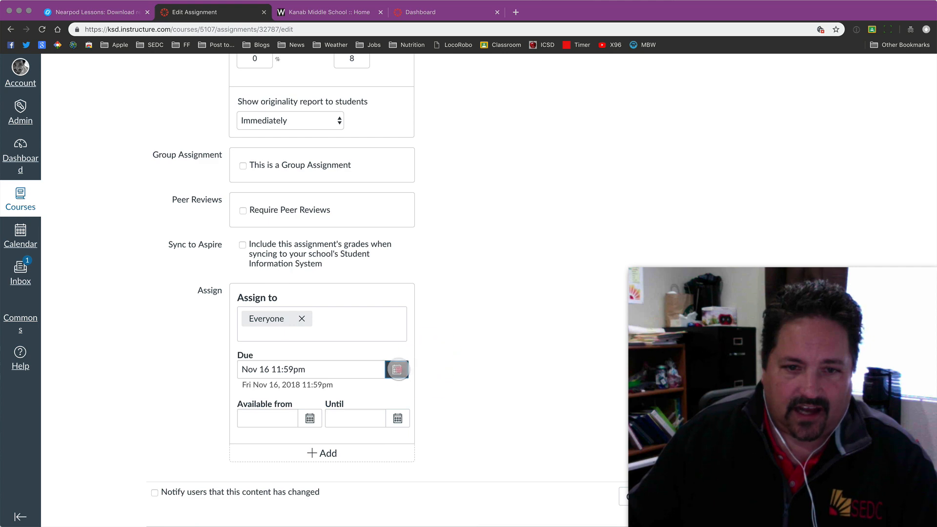
Set the assignment's due date to Nov 14 at 11:59pm.
{"action": "left_click", "coordinate": [397, 369]}
{"action": "left_click", "coordinate": [312, 459]}
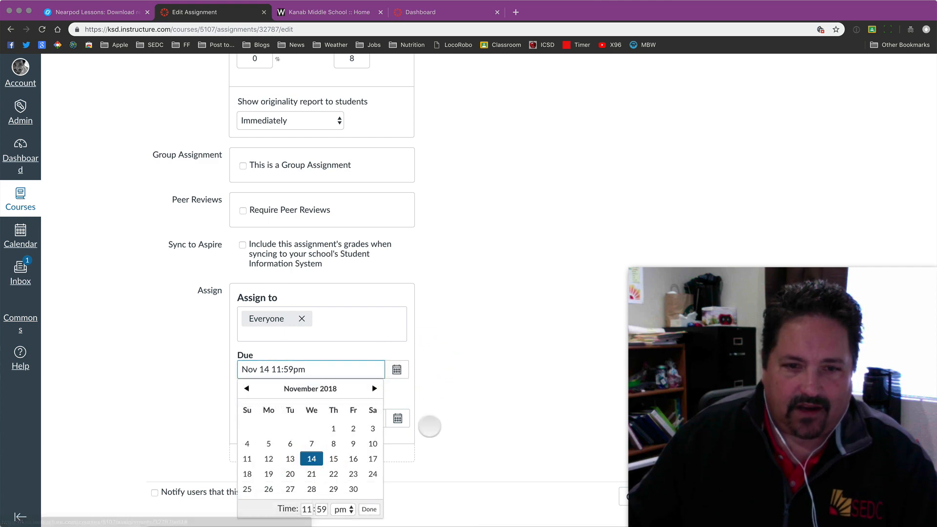
{"action": "left_click", "coordinate": [429, 426]}
Check through the assignment settings, then save and publish the assignment.
{"action": "scroll", "coordinate": [452, 383], "scroll_direction": "down", "scroll_amount": 1}
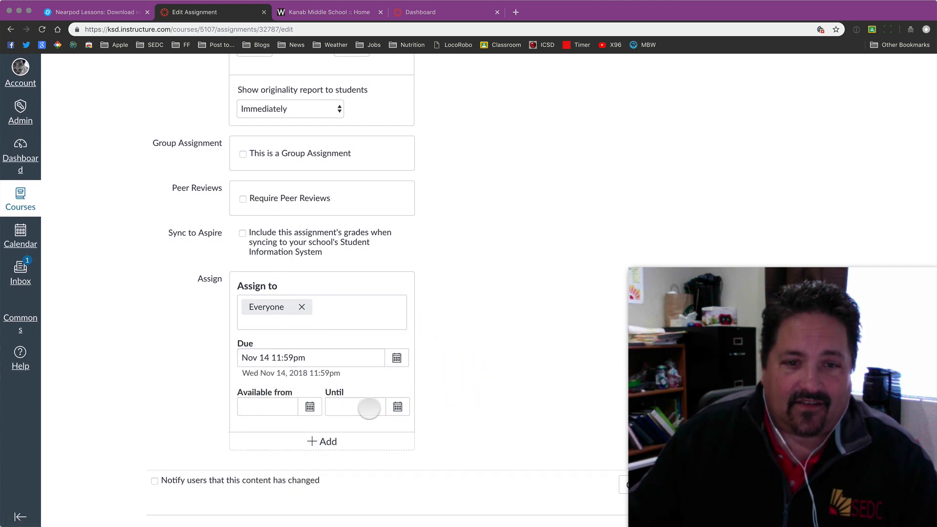
{"action": "scroll", "coordinate": [505, 329], "scroll_direction": "up", "scroll_amount": 5}
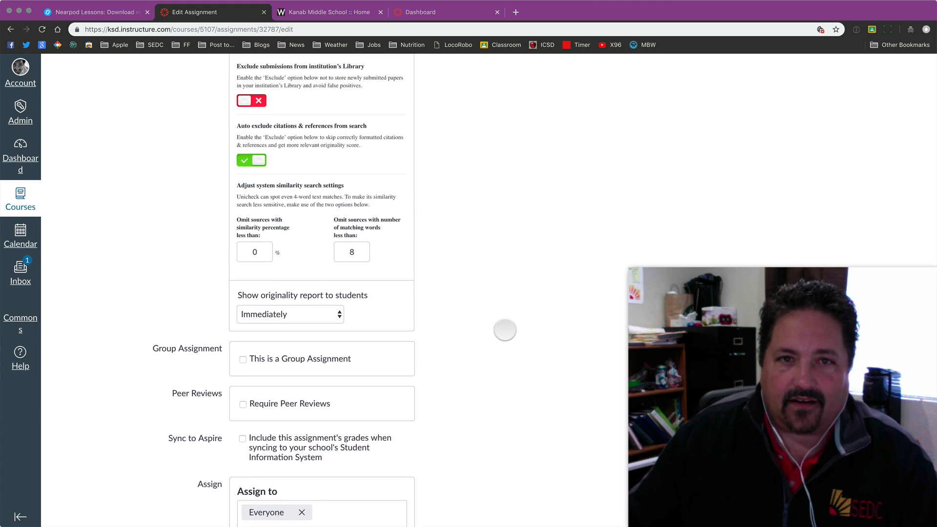
{"action": "scroll", "coordinate": [503, 329], "scroll_direction": "up", "scroll_amount": 4}
{"action": "scroll", "coordinate": [503, 328], "scroll_direction": "down", "scroll_amount": 9}
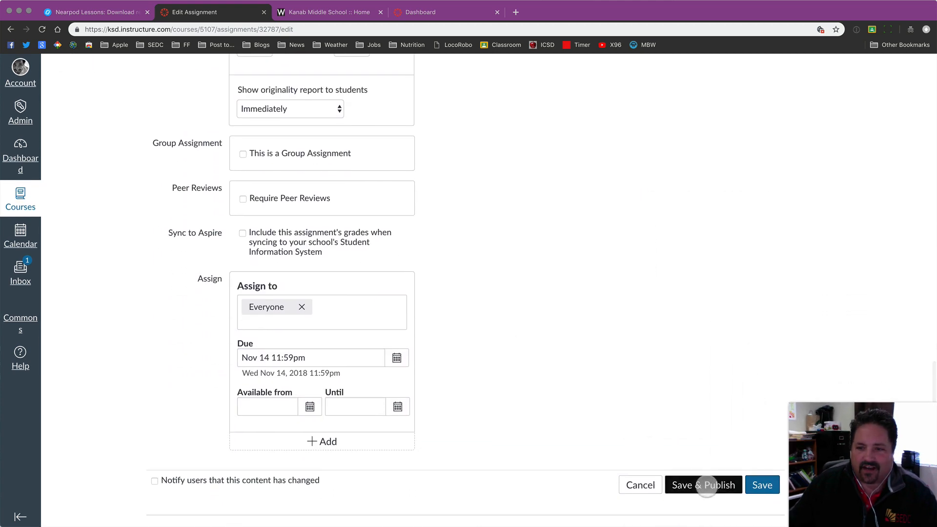
{"action": "left_click", "coordinate": [701, 486]}
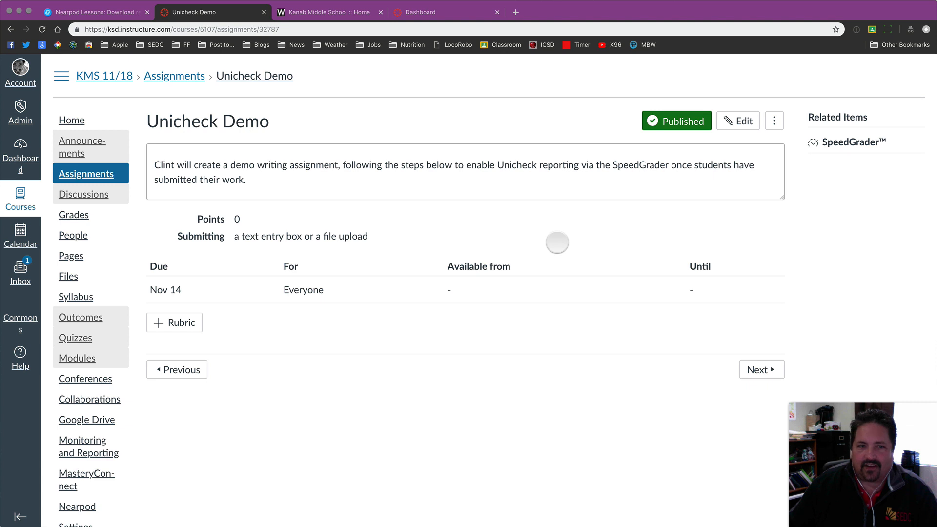
Enter Student View from the course settings and open the Unicheck Demo assignment.
{"action": "scroll", "coordinate": [352, 322], "scroll_direction": "down", "scroll_amount": 1}
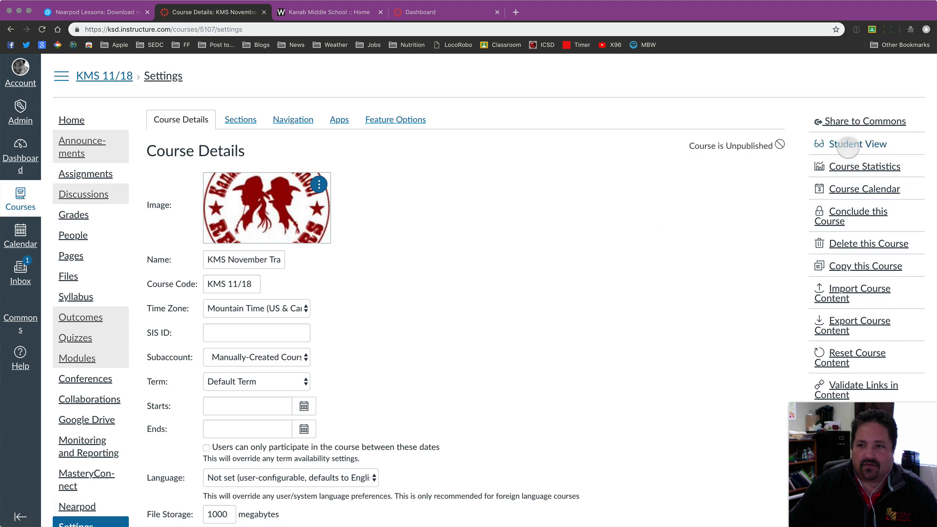
{"action": "left_click", "coordinate": [847, 144]}
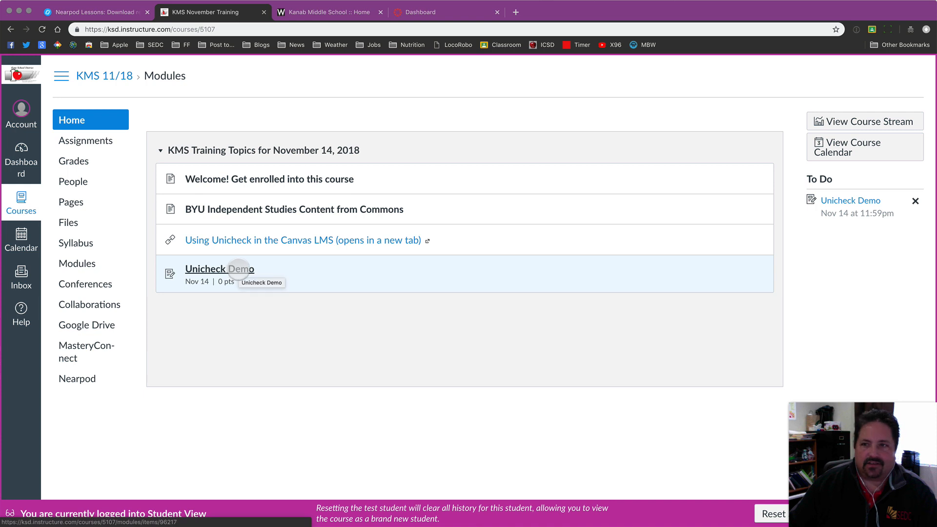
{"action": "left_click", "coordinate": [238, 270]}
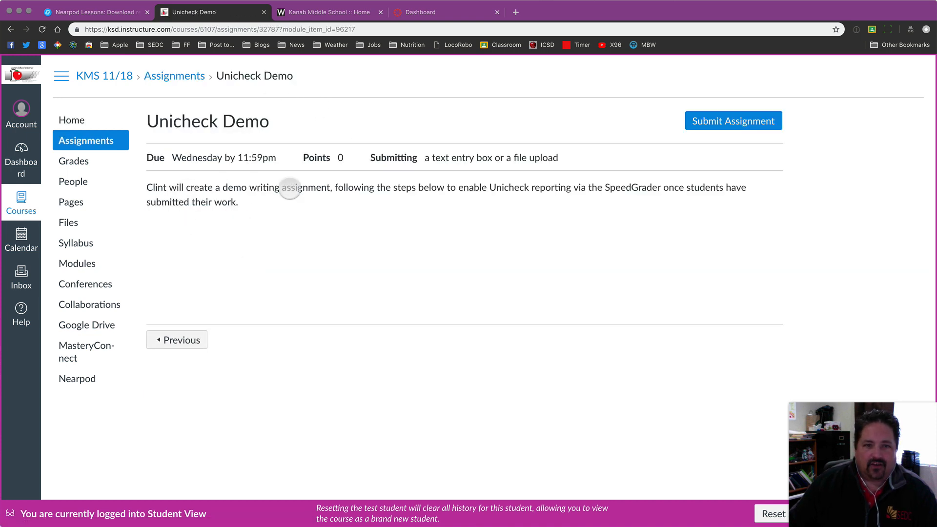
Start a submission for the assignment and choose text entry as its method after viewing the Google Drive and file upload options.
{"action": "left_click", "coordinate": [731, 120]}
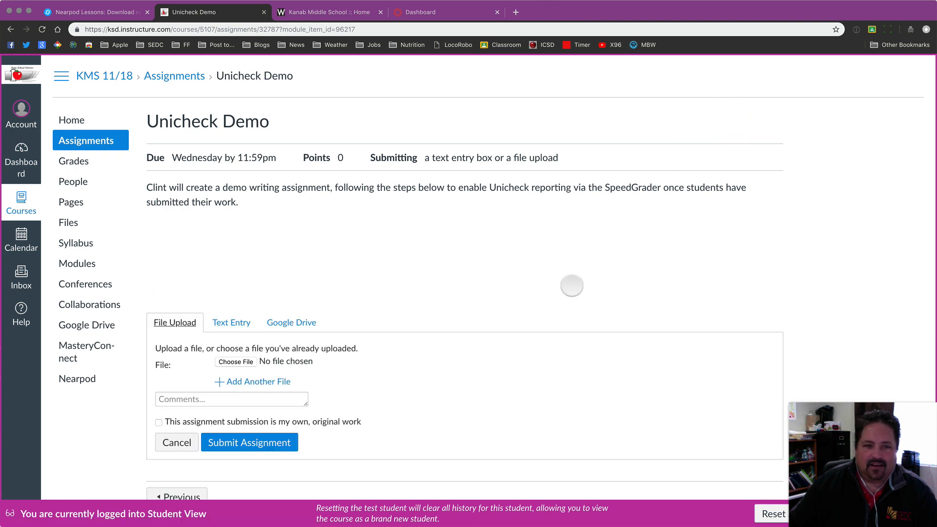
{"action": "scroll", "coordinate": [568, 284], "scroll_direction": "down", "scroll_amount": 2}
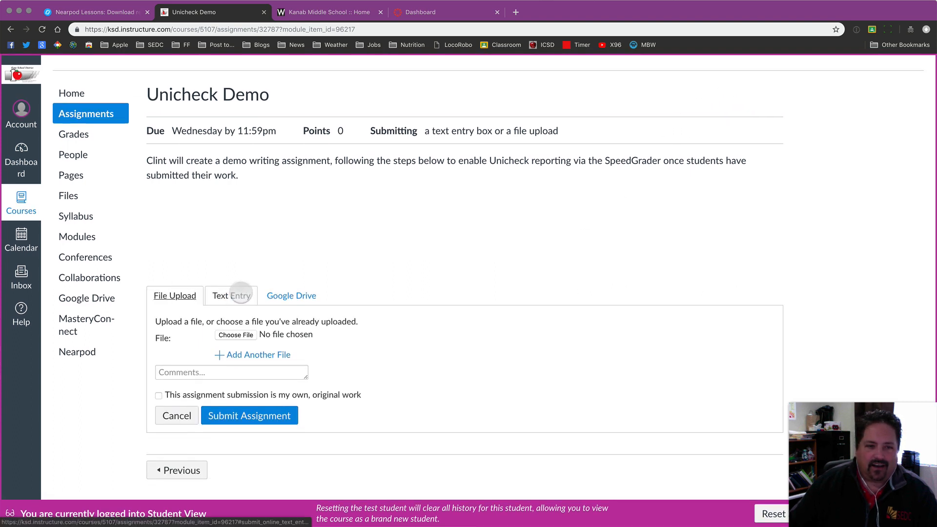
{"action": "left_click", "coordinate": [291, 295]}
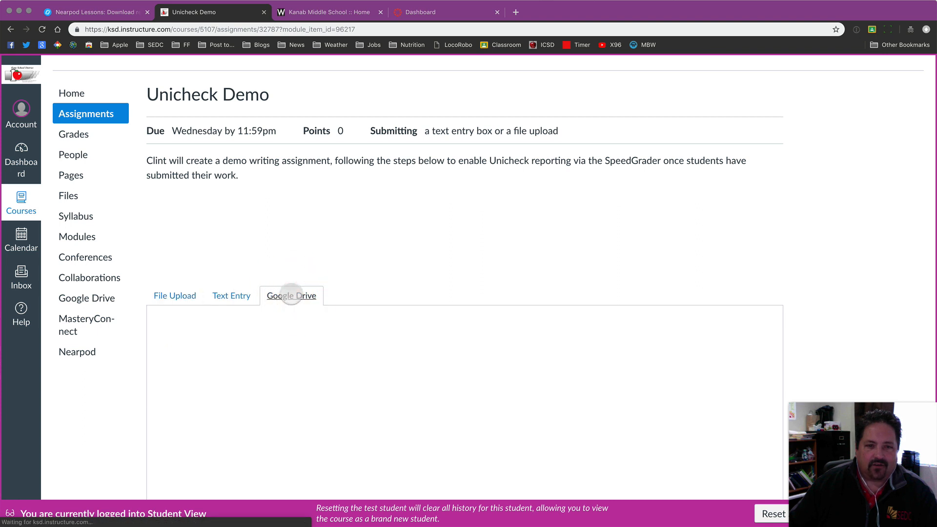
{"action": "scroll", "coordinate": [421, 279], "scroll_direction": "down", "scroll_amount": 1}
{"action": "scroll", "coordinate": [421, 278], "scroll_direction": "down", "scroll_amount": 4}
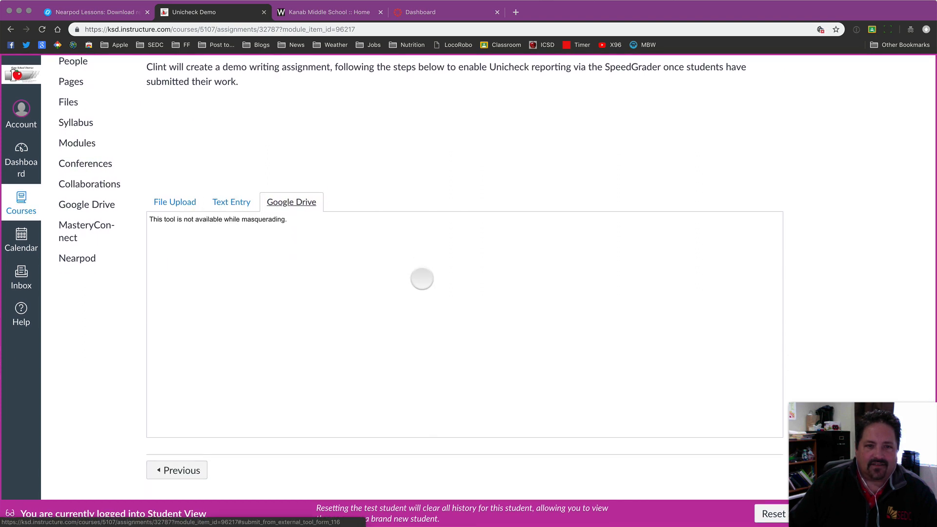
{"action": "left_click", "coordinate": [230, 201]}
{"action": "left_click", "coordinate": [174, 200]}
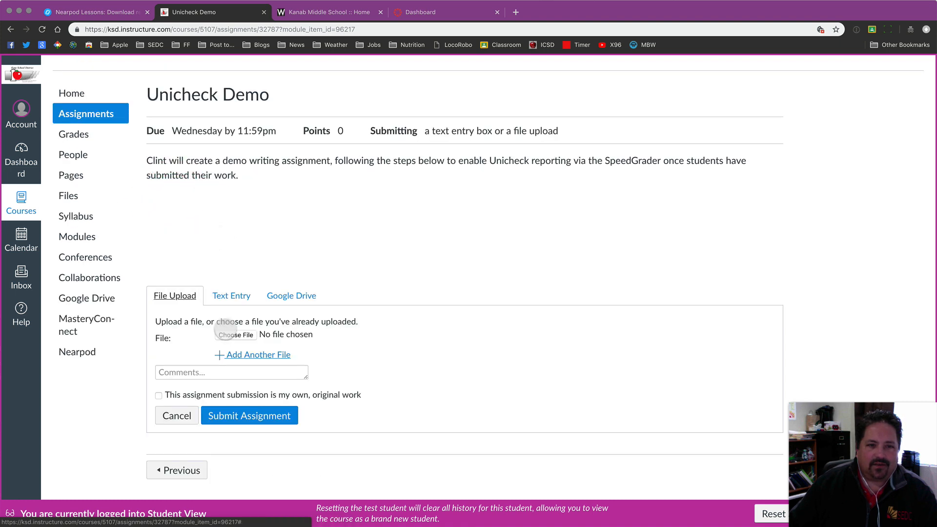
{"action": "left_click", "coordinate": [235, 293]}
{"action": "scroll", "coordinate": [334, 288], "scroll_direction": "down", "scroll_amount": 3}
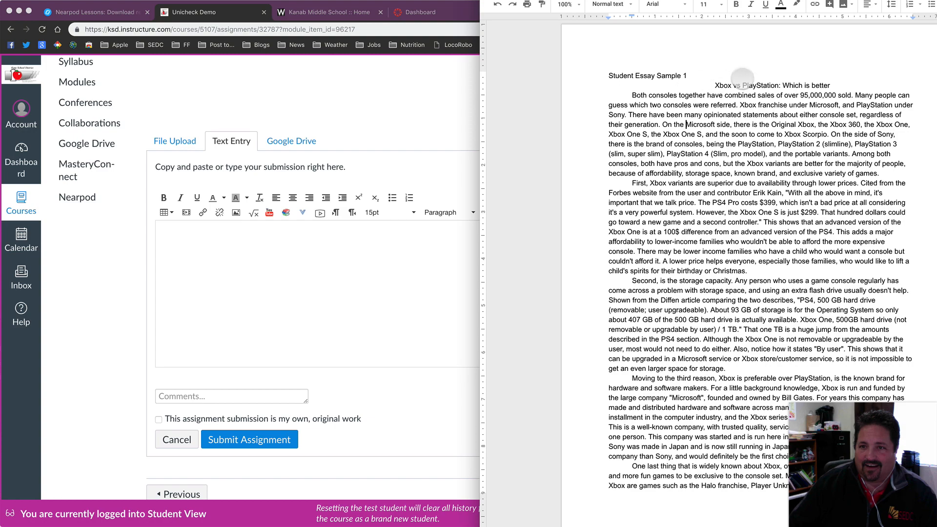
Copy the entire Xbox vs PlayStation sample essay from the document and paste it into the assignment's text entry box.
{"action": "scroll", "coordinate": [751, 180], "scroll_direction": "down", "scroll_amount": 7}
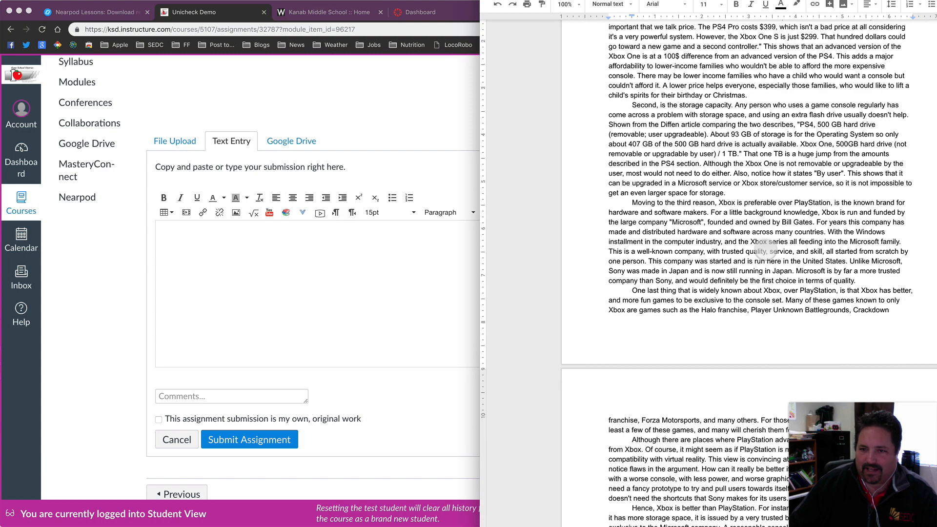
{"action": "scroll", "coordinate": [766, 250], "scroll_direction": "up", "scroll_amount": 4}
{"action": "scroll", "coordinate": [763, 248], "scroll_direction": "up", "scroll_amount": 4}
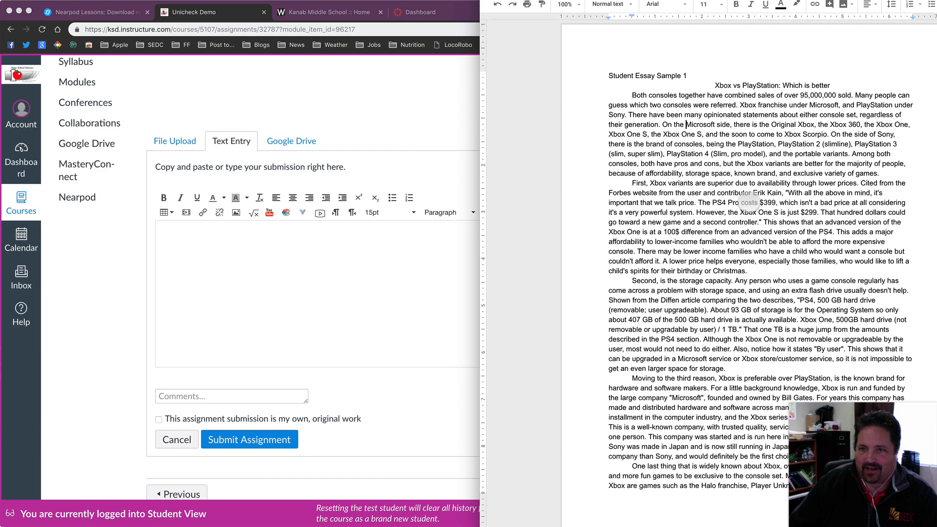
{"action": "key", "text": "super+a"}
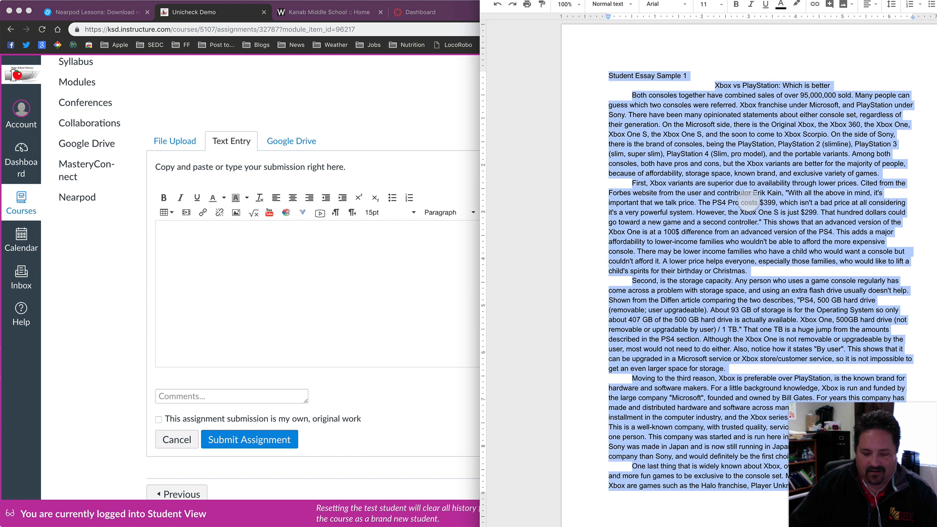
{"action": "left_click", "coordinate": [340, 274]}
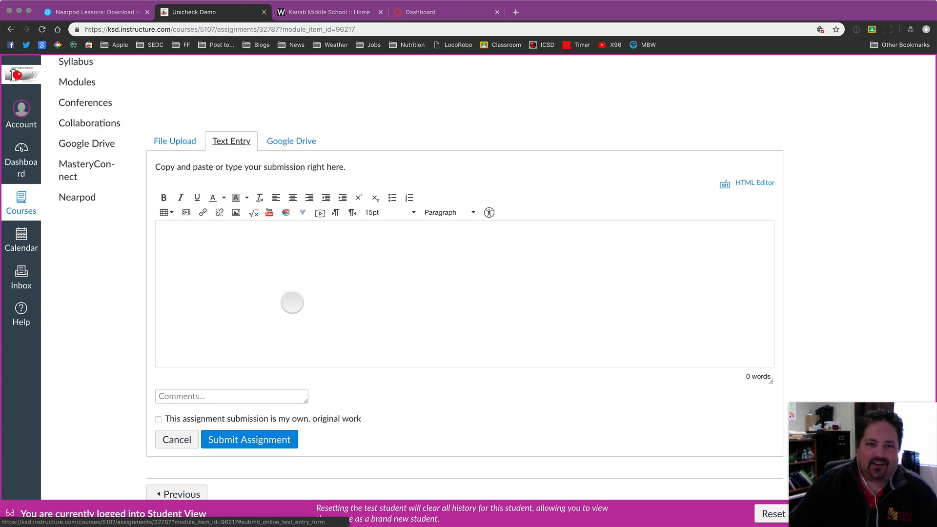
{"action": "left_click", "coordinate": [292, 302]}
{"action": "key", "text": "super+v"}
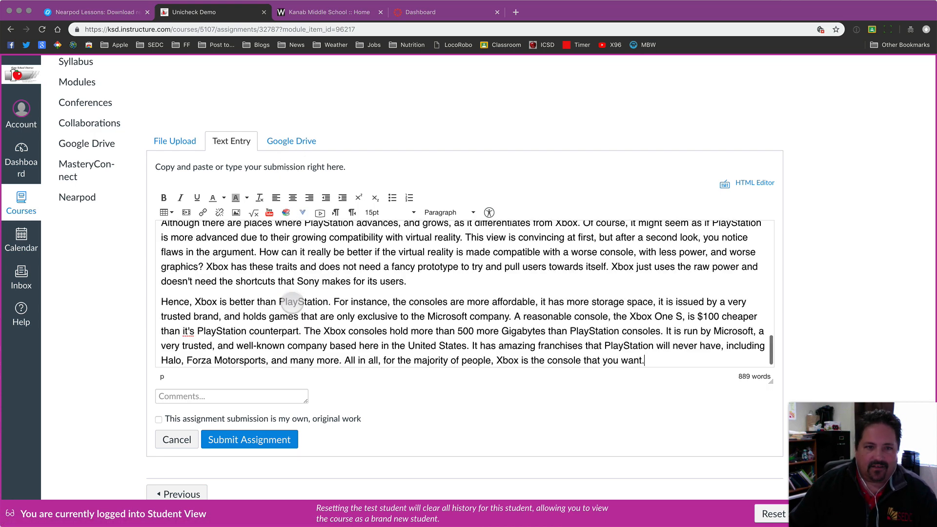
{"action": "scroll", "coordinate": [350, 294], "scroll_direction": "up", "scroll_amount": 20}
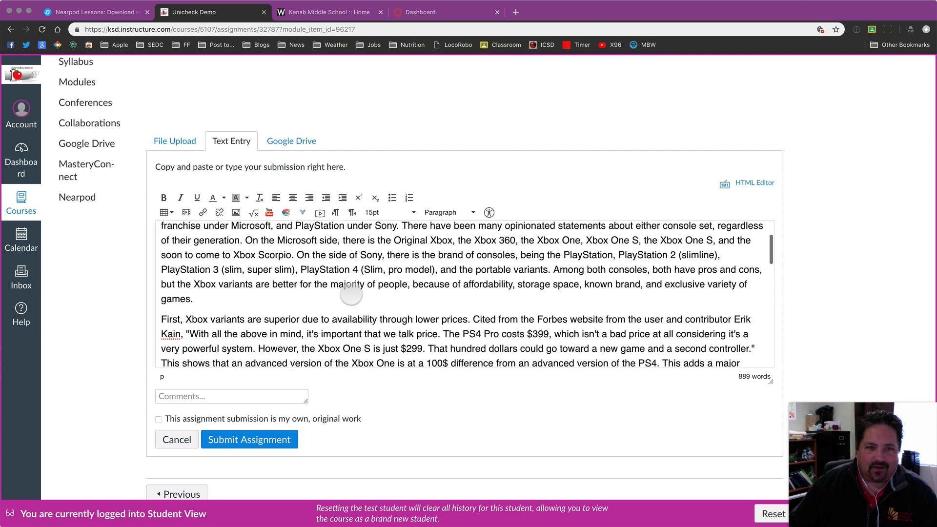
{"action": "scroll", "coordinate": [351, 291], "scroll_direction": "down", "scroll_amount": 20}
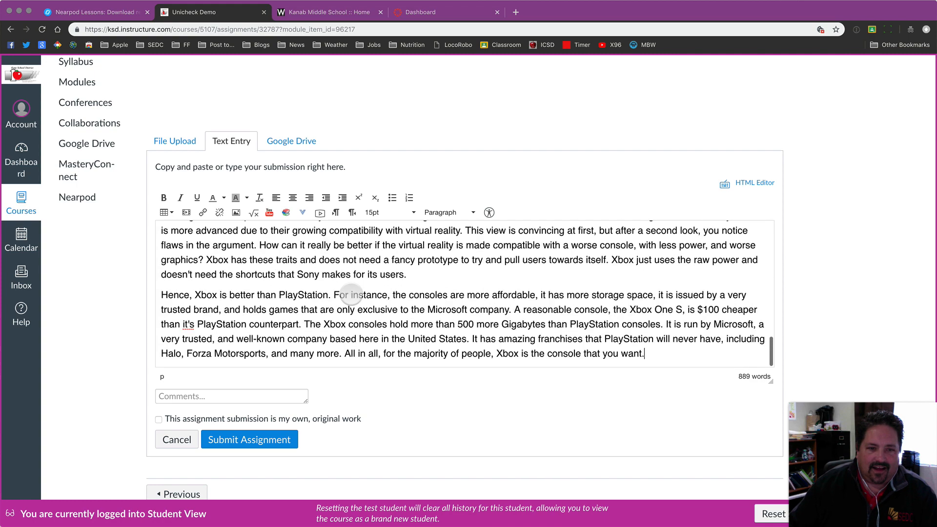
Declare the submission to be original work and submit the assignment without a comment.
{"action": "left_click", "coordinate": [215, 396]}
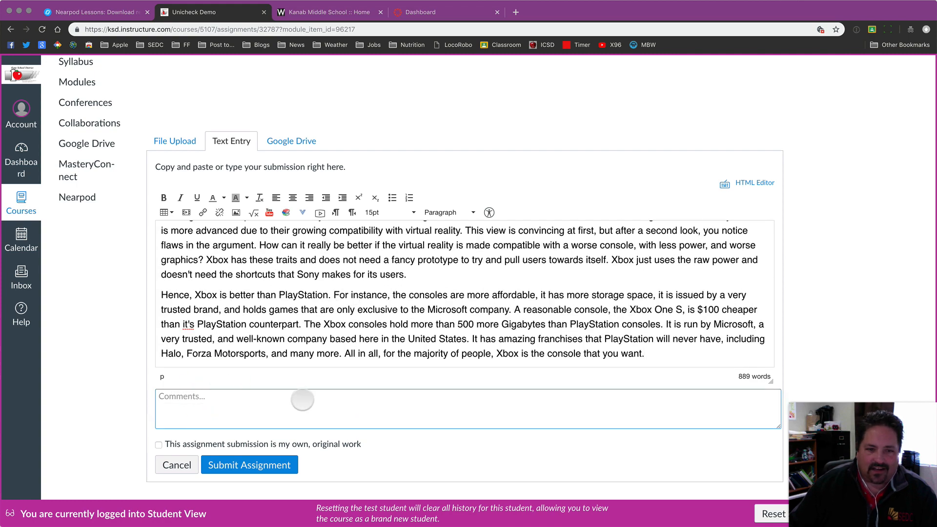
{"action": "scroll", "coordinate": [299, 397], "scroll_direction": "down", "scroll_amount": 2}
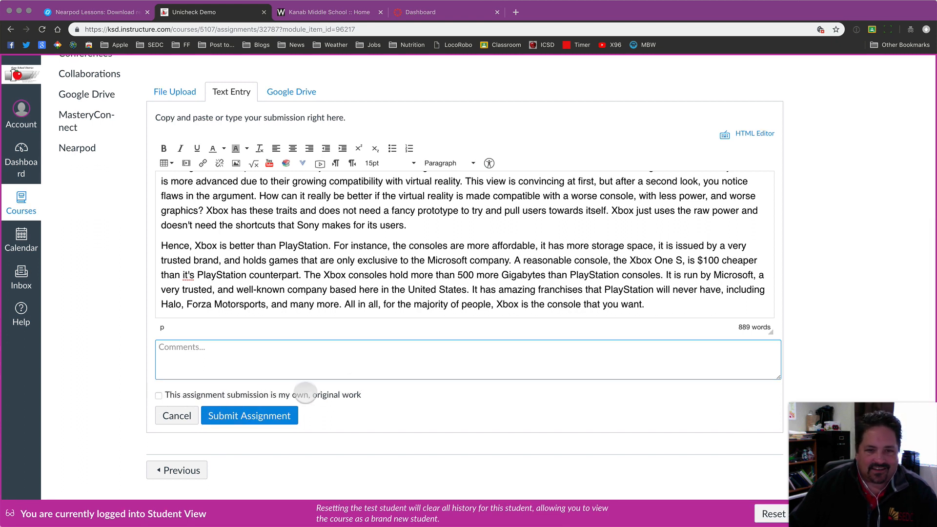
{"action": "left_click", "coordinate": [158, 395]}
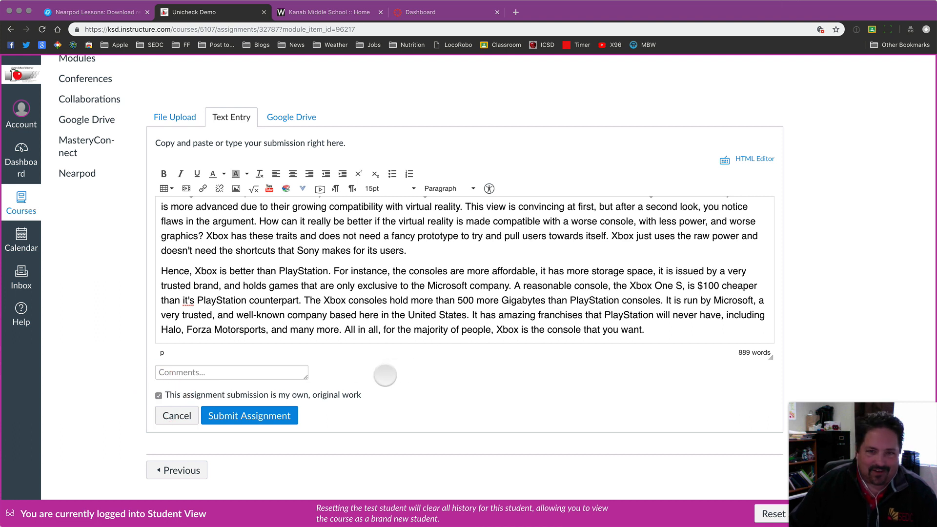
{"action": "left_click", "coordinate": [247, 415]}
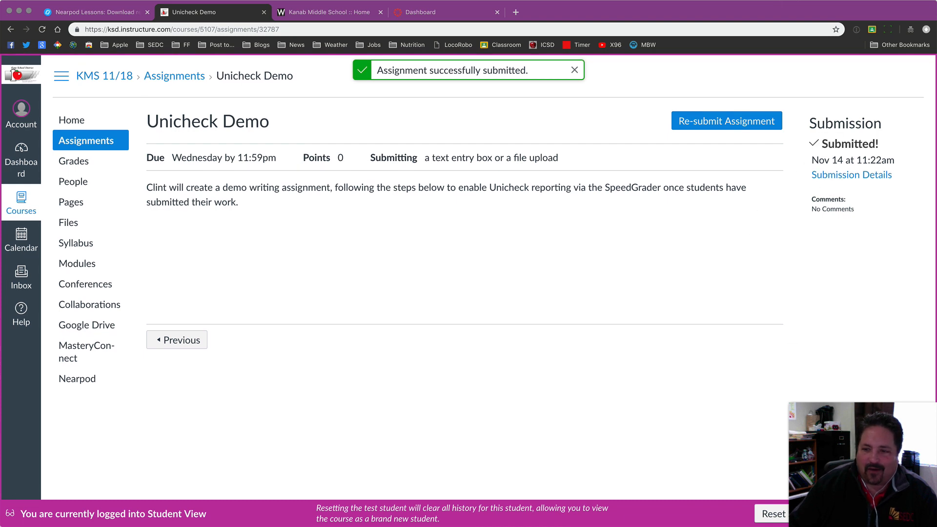
Leave Student View and open the test student's submitted essay in SpeedGrader to look through it.
{"action": "left_click", "coordinate": [880, 513]}
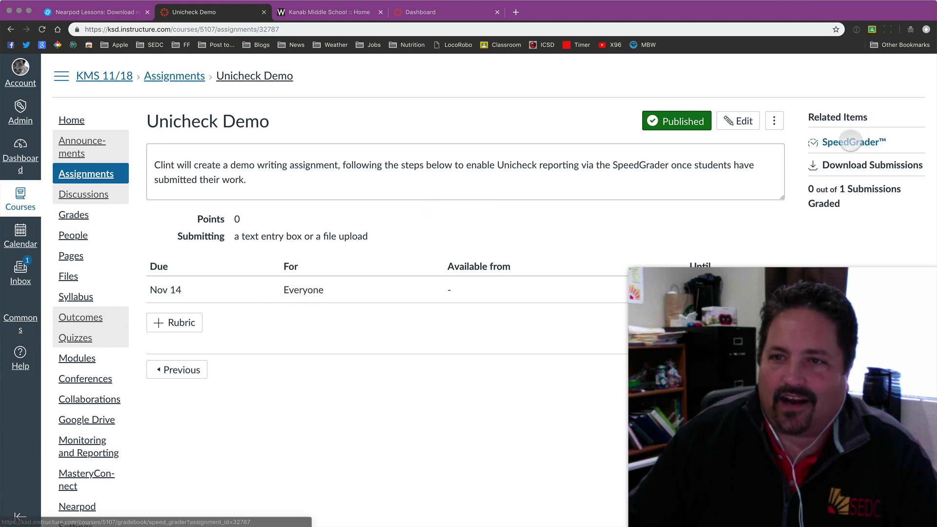
{"action": "left_click", "coordinate": [850, 141]}
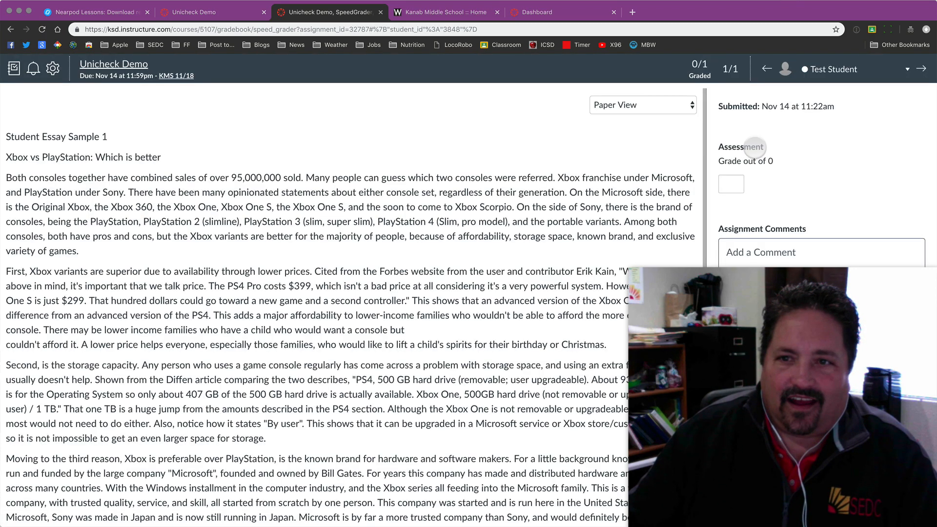
{"action": "scroll", "coordinate": [482, 269], "scroll_direction": "down", "scroll_amount": 5}
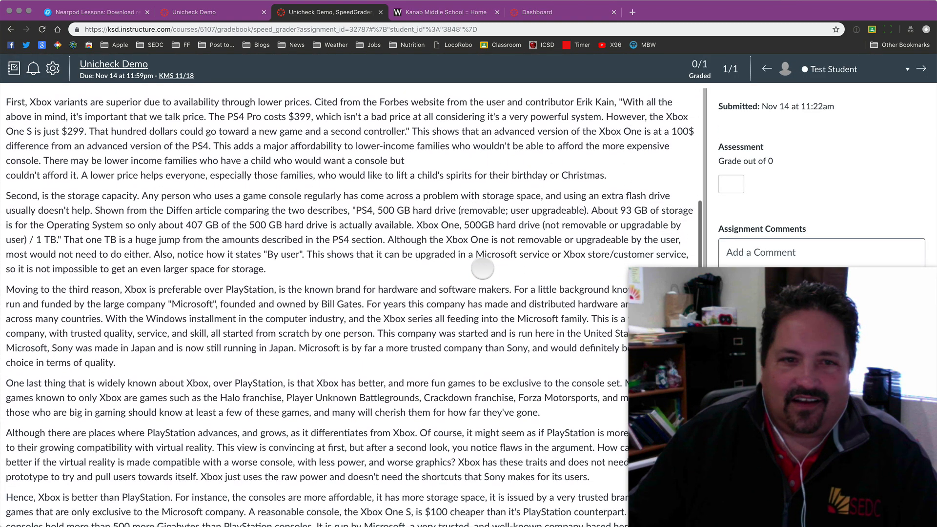
{"action": "scroll", "coordinate": [482, 268], "scroll_direction": "up", "scroll_amount": 3}
{"action": "scroll", "coordinate": [481, 267], "scroll_direction": "up", "scroll_amount": 3}
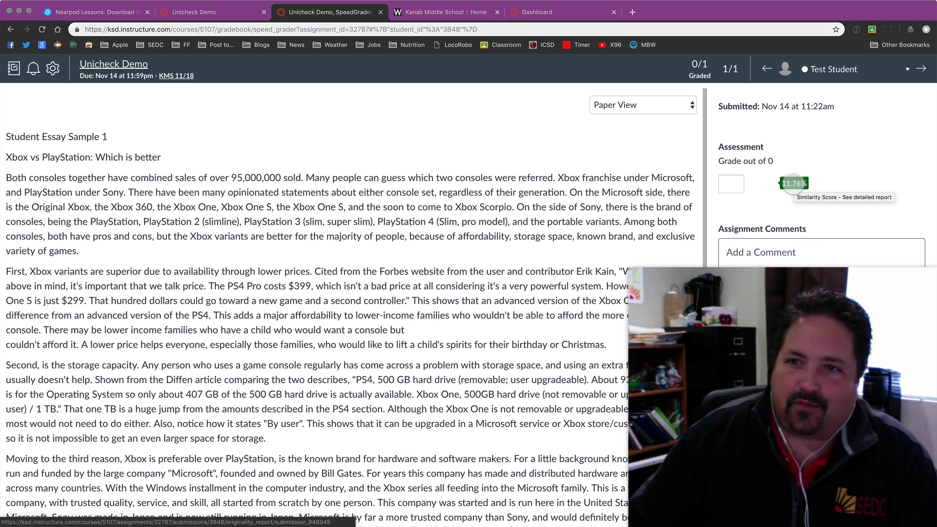
{"action": "scroll", "coordinate": [546, 294], "scroll_direction": "down", "scroll_amount": 5}
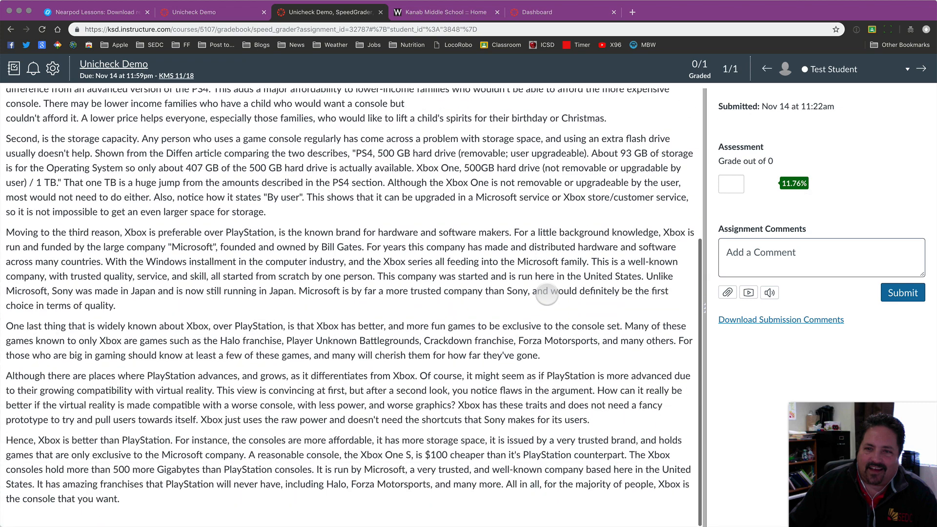
{"action": "scroll", "coordinate": [546, 294], "scroll_direction": "up", "scroll_amount": 5}
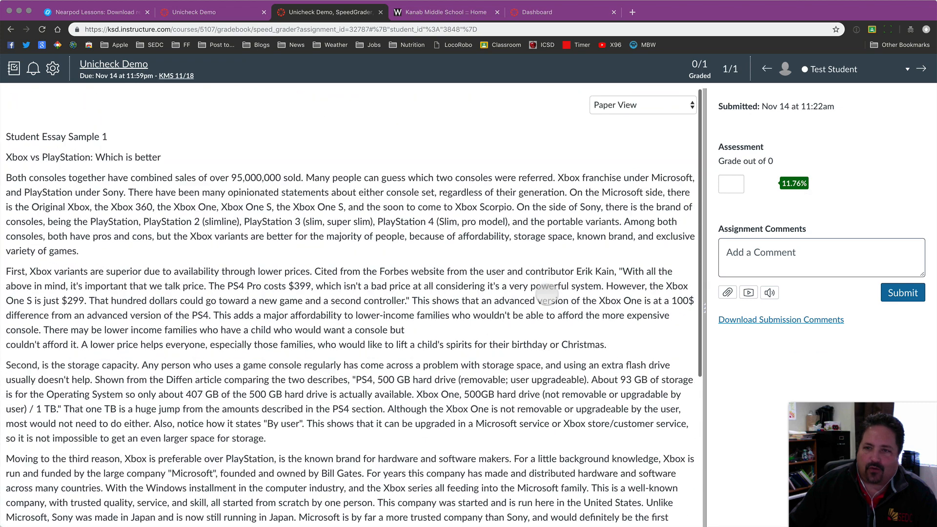
Open the essay's detailed Unicheck similarity report and review its highlighted text, plain text explanation and colour legend.
{"action": "left_click", "coordinate": [793, 183]}
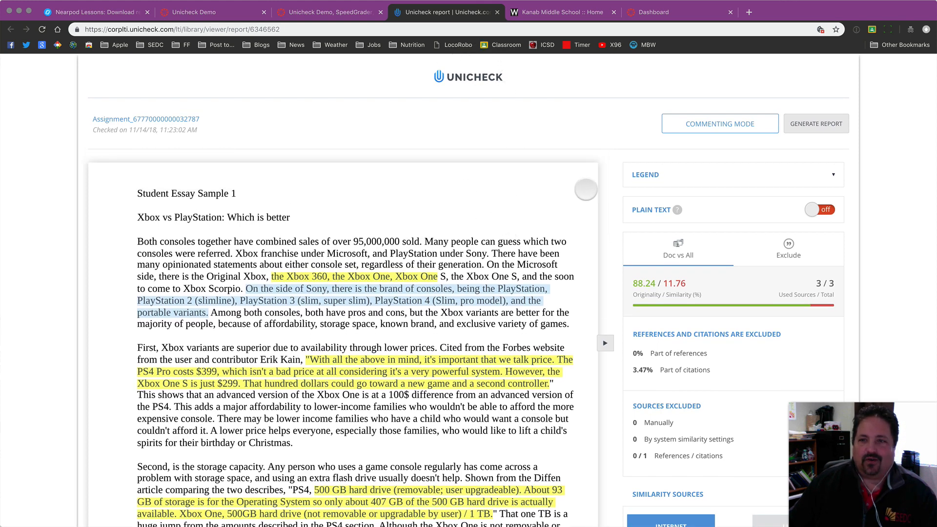
{"action": "scroll", "coordinate": [549, 294], "scroll_direction": "down", "scroll_amount": 2}
{"action": "scroll", "coordinate": [548, 295], "scroll_direction": "down", "scroll_amount": 1}
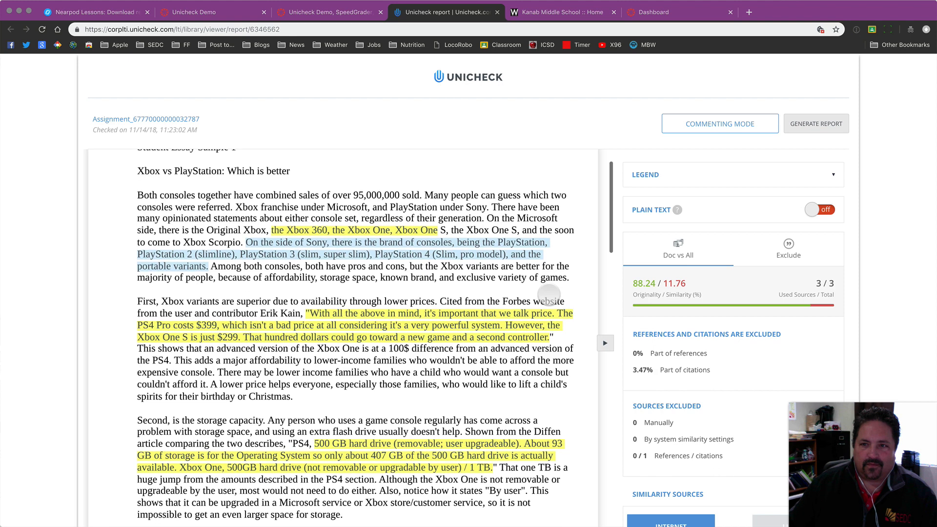
{"action": "mouse_move", "coordinate": [679, 210]}
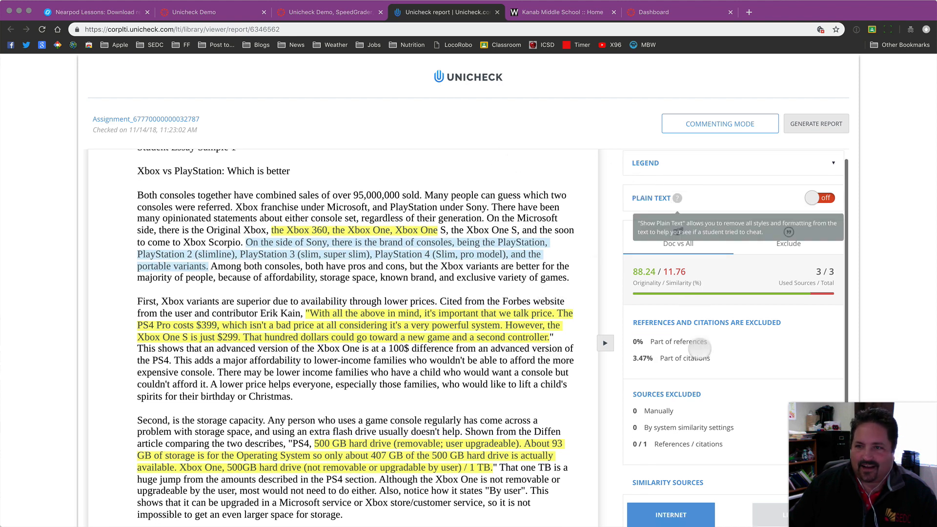
{"action": "left_click", "coordinate": [836, 172]}
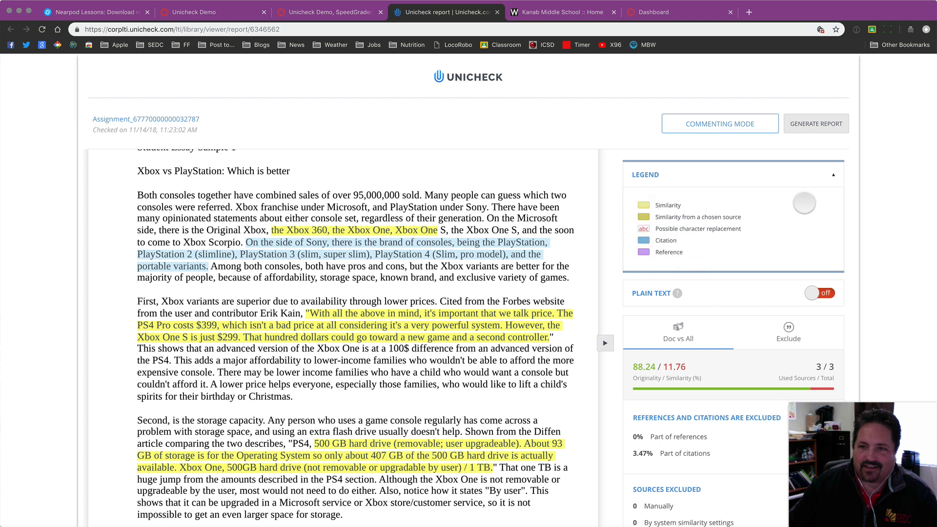
{"action": "left_click", "coordinate": [832, 174]}
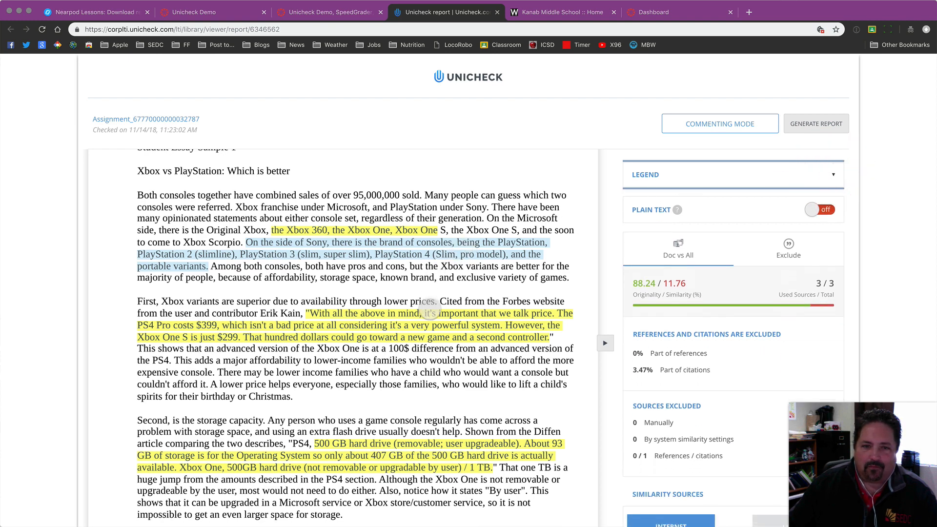
Open the Forbes source matched to the quoted price passage and examine the matching text in the source article.
{"action": "left_click", "coordinate": [420, 317]}
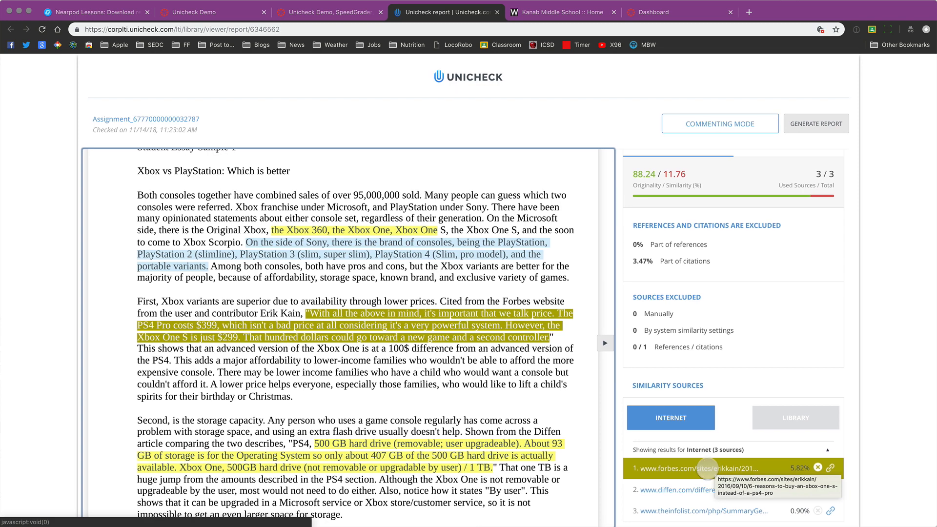
{"action": "left_click", "coordinate": [724, 468]}
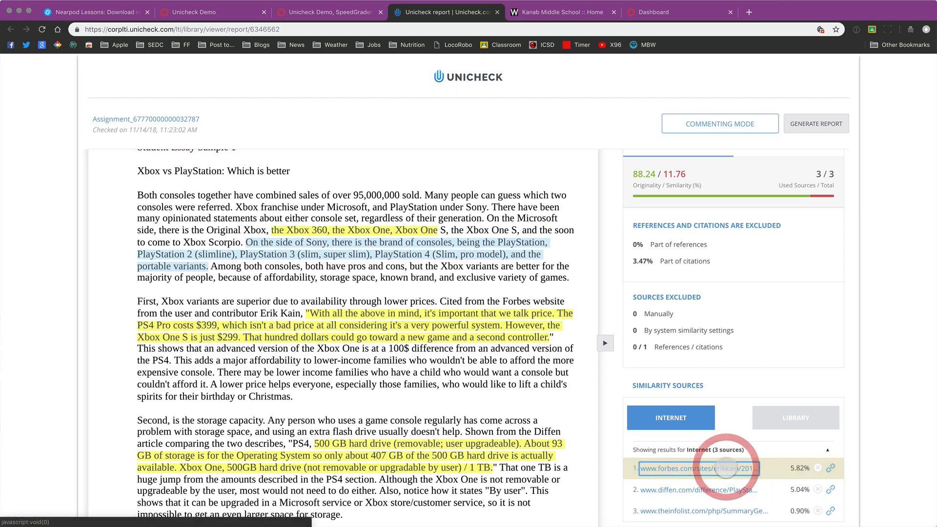
{"action": "left_click", "coordinate": [829, 468]}
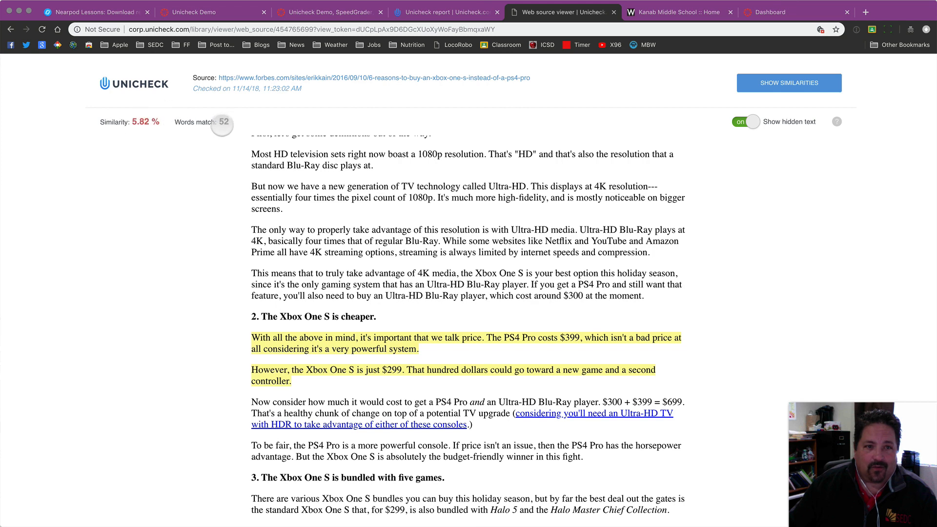
{"action": "scroll", "coordinate": [381, 348], "scroll_direction": "up", "scroll_amount": 10}
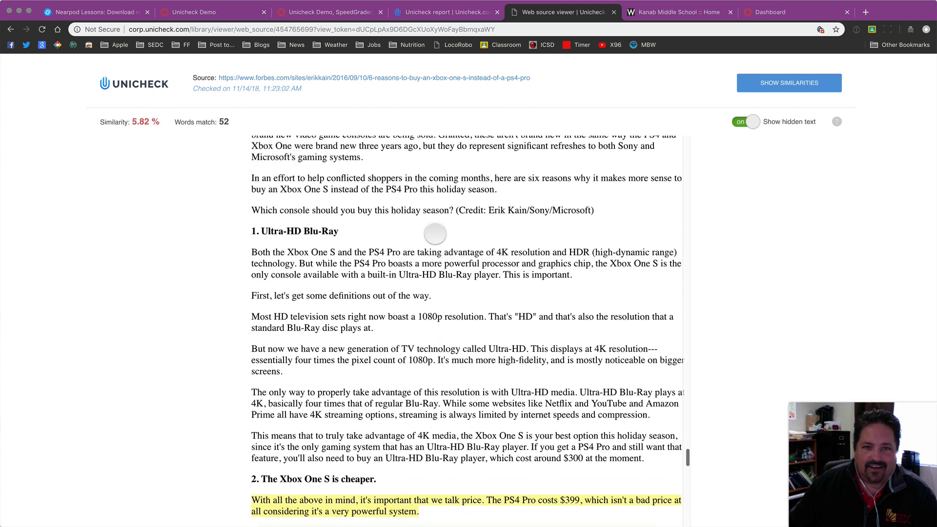
{"action": "scroll", "coordinate": [435, 233], "scroll_direction": "up", "scroll_amount": 10}
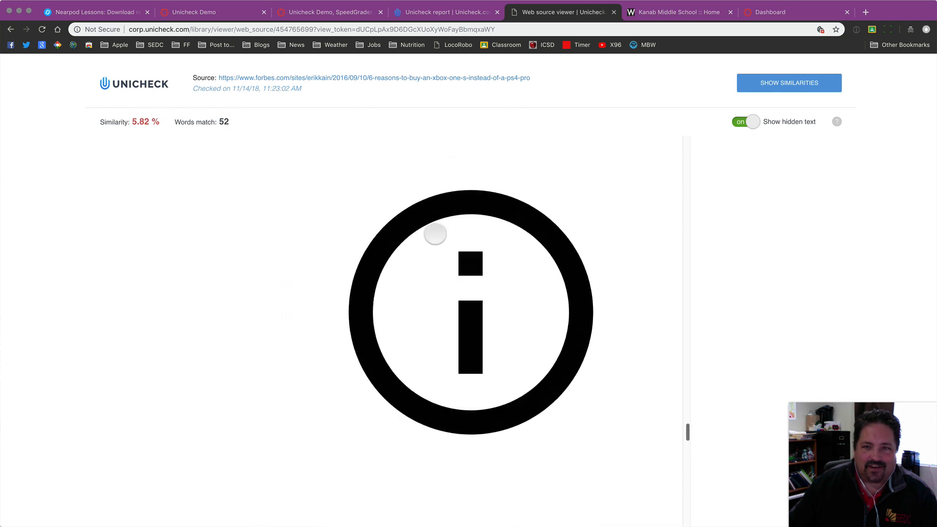
{"action": "scroll", "coordinate": [434, 234], "scroll_direction": "down", "scroll_amount": 20}
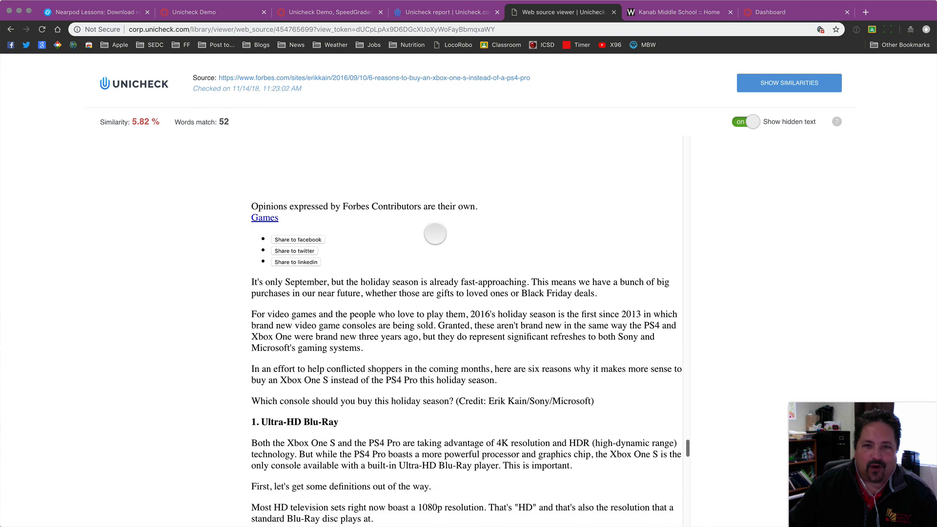
{"action": "scroll", "coordinate": [434, 234], "scroll_direction": "down", "scroll_amount": 1}
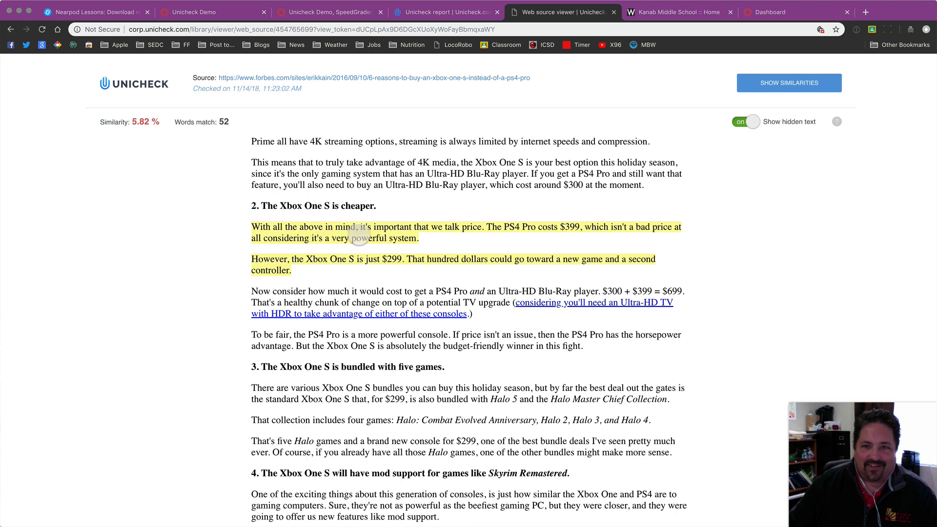
Compare the highlighted price quotation in the Unicheck report with the matching passage in the Forbes source.
{"action": "left_click", "coordinate": [433, 12]}
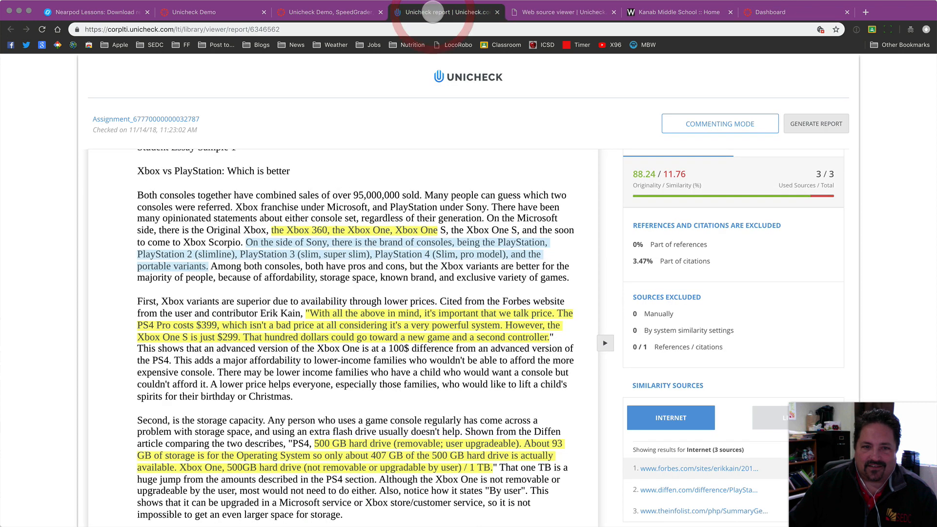
{"action": "scroll", "coordinate": [332, 273], "scroll_direction": "down", "scroll_amount": 2}
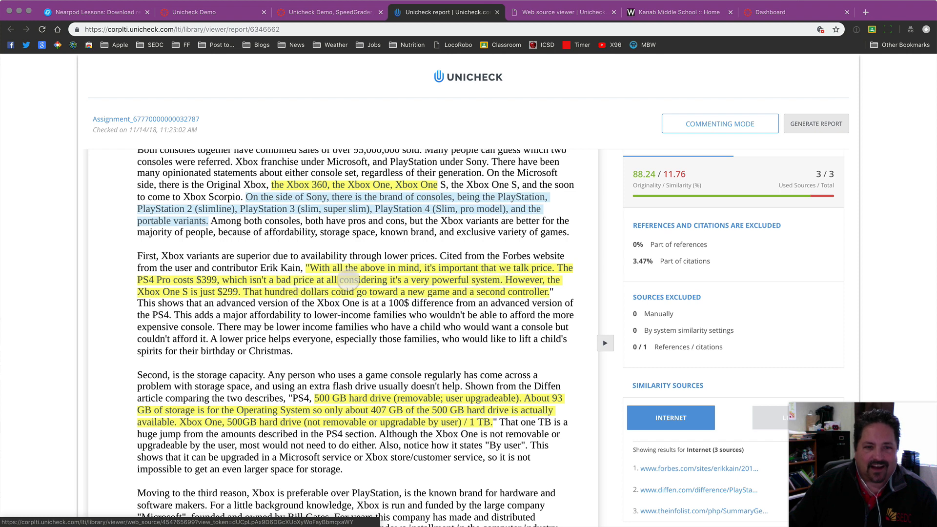
{"action": "scroll", "coordinate": [354, 332], "scroll_direction": "down", "scroll_amount": 1}
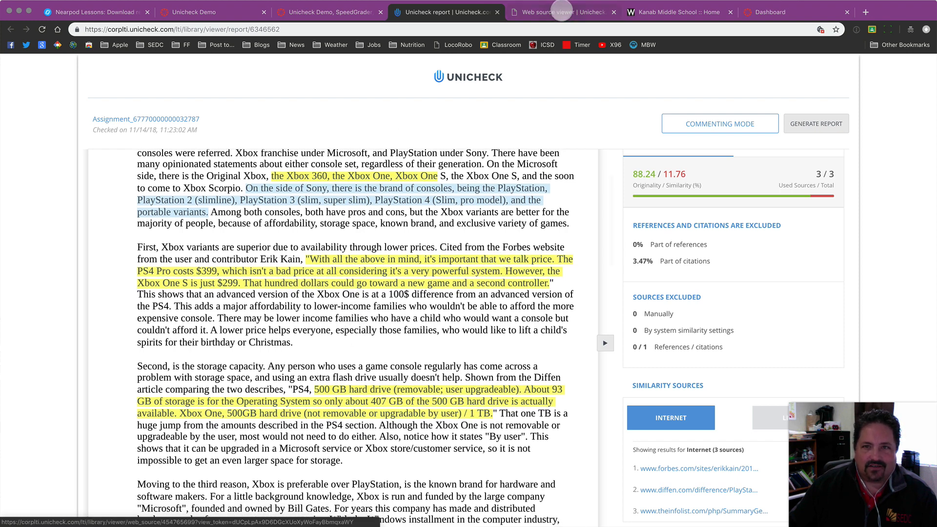
{"action": "left_click", "coordinate": [561, 11]}
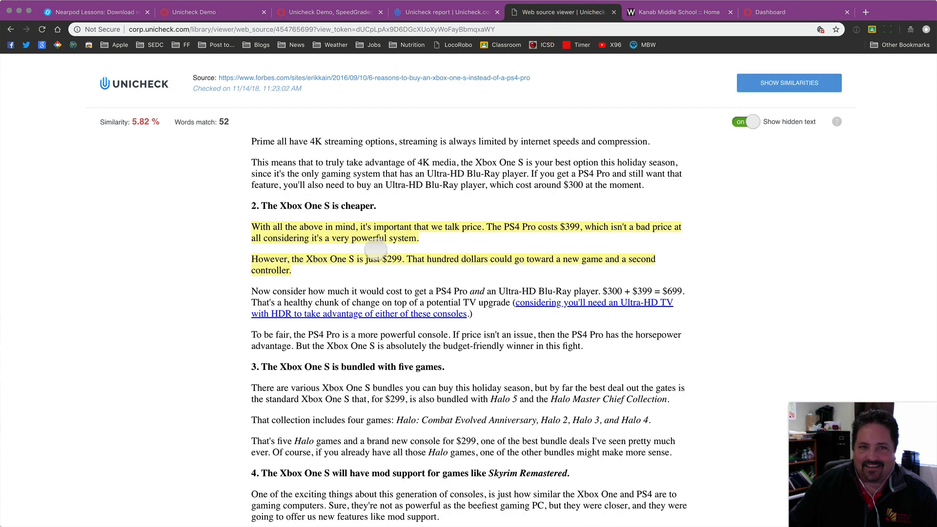
{"action": "left_click", "coordinate": [427, 14]}
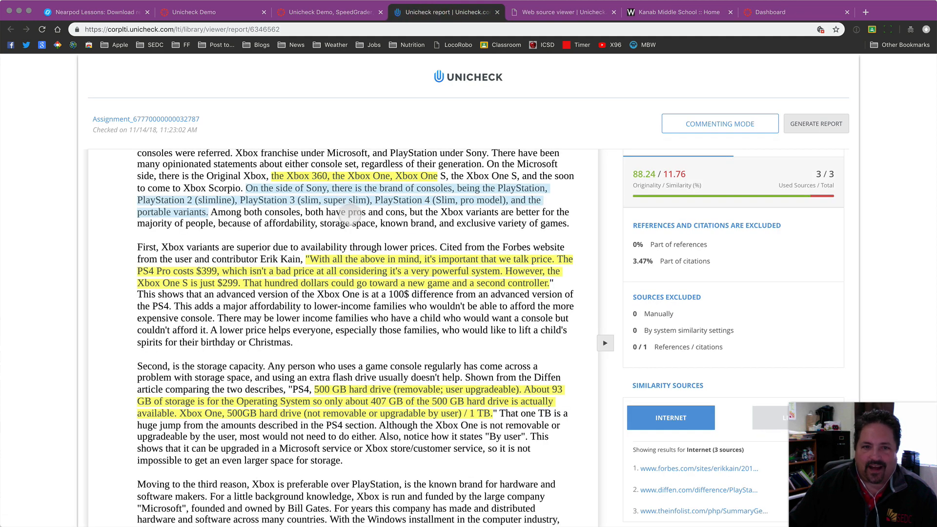
{"action": "scroll", "coordinate": [320, 279], "scroll_direction": "down", "scroll_amount": 1}
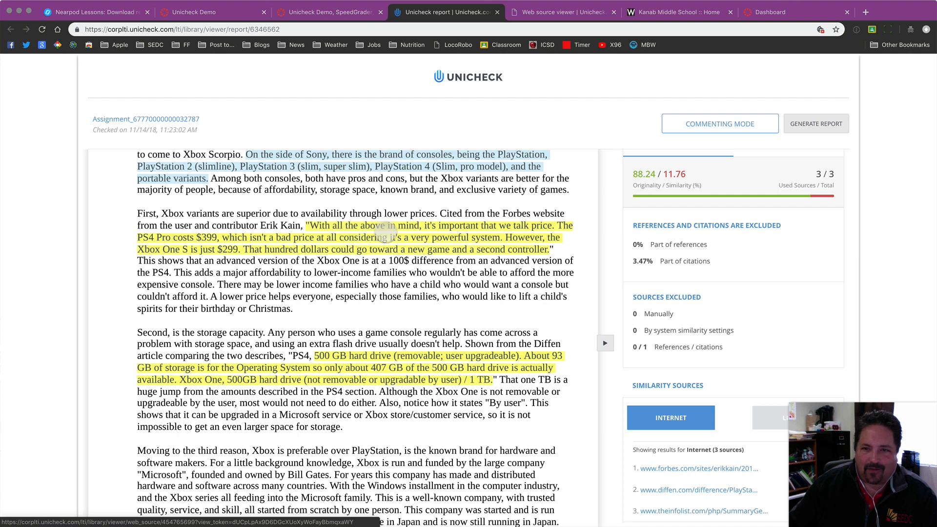
In SpeedGrader, select the essay's quoted price passage and draft the assignment comment "Make sure to cite your quoted sources!".
{"action": "left_click", "coordinate": [346, 11]}
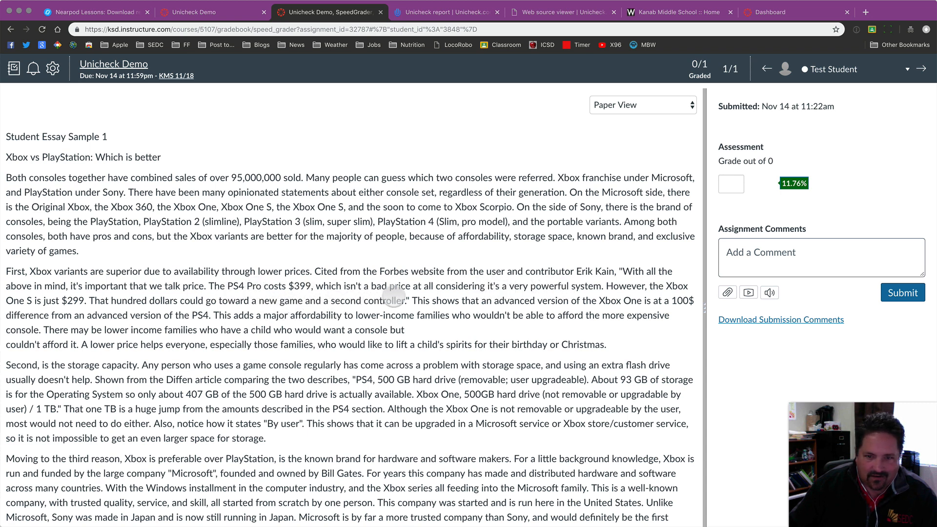
{"action": "left_click_drag", "start_coordinate": [618, 271], "coordinate": [408, 301]}
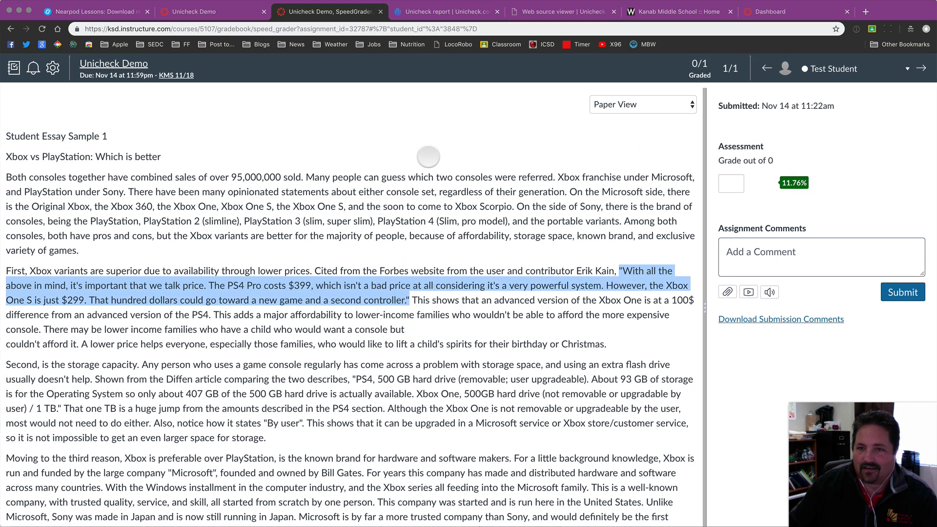
{"action": "left_click", "coordinate": [742, 256]}
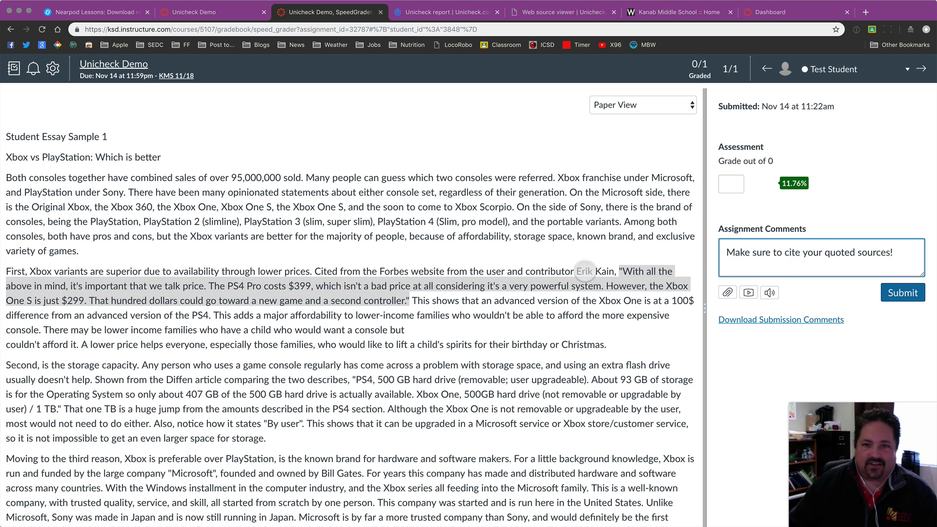
{"action": "scroll", "coordinate": [584, 281], "scroll_direction": "down", "scroll_amount": 5}
{"action": "scroll", "coordinate": [584, 280], "scroll_direction": "down", "scroll_amount": 4}
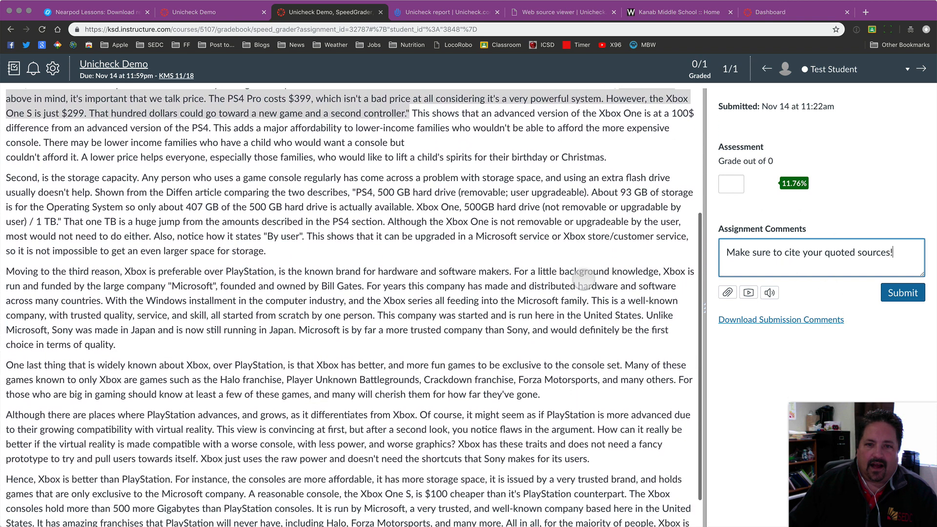
{"action": "scroll", "coordinate": [584, 281], "scroll_direction": "up", "scroll_amount": 9}
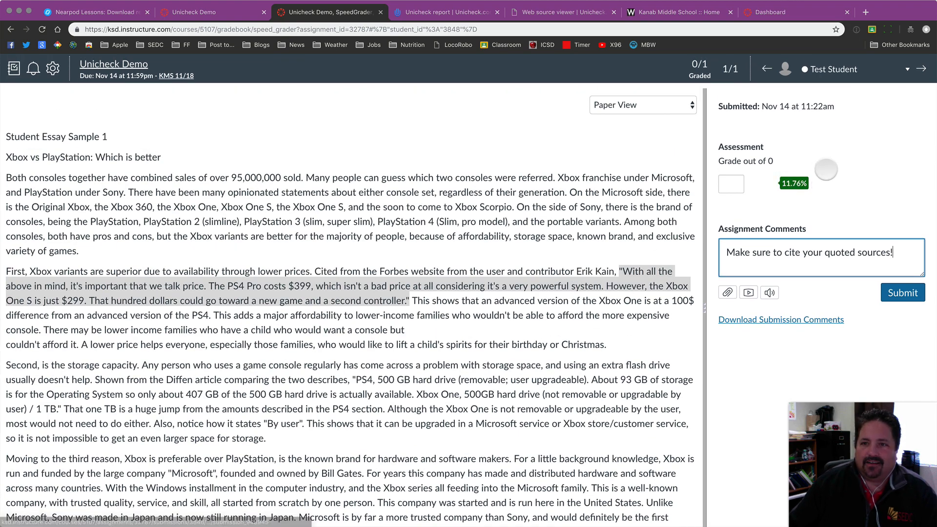
Switch the Unicheck report to commenting mode and post "Make sure to cite your quoted sources" on the highlighted Forbes price quotation.
{"action": "left_click", "coordinate": [427, 11]}
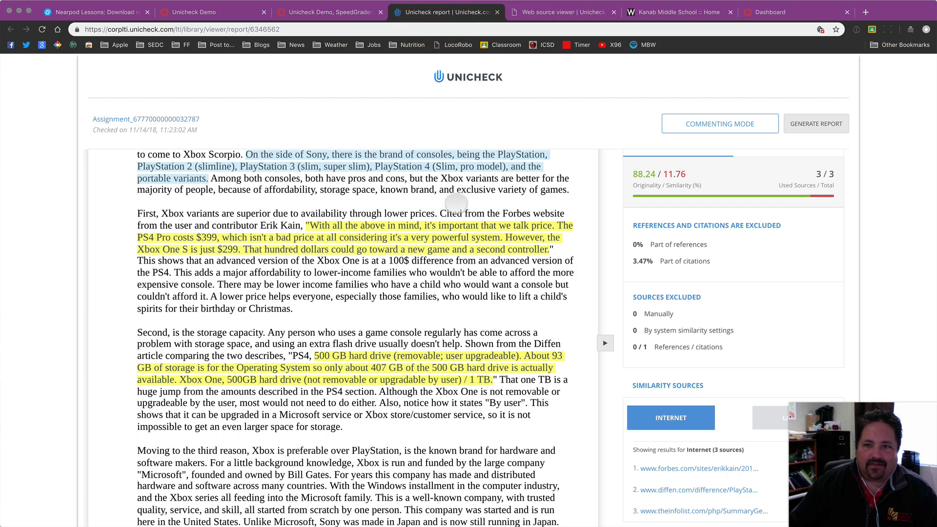
{"action": "scroll", "coordinate": [449, 323], "scroll_direction": "down", "scroll_amount": 5}
{"action": "scroll", "coordinate": [449, 323], "scroll_direction": "down", "scroll_amount": 10}
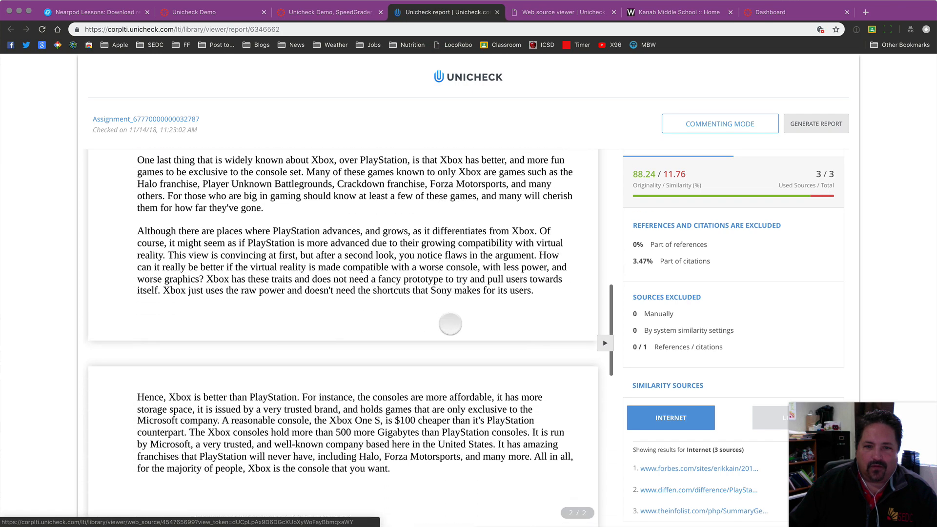
{"action": "scroll", "coordinate": [450, 324], "scroll_direction": "up", "scroll_amount": 15}
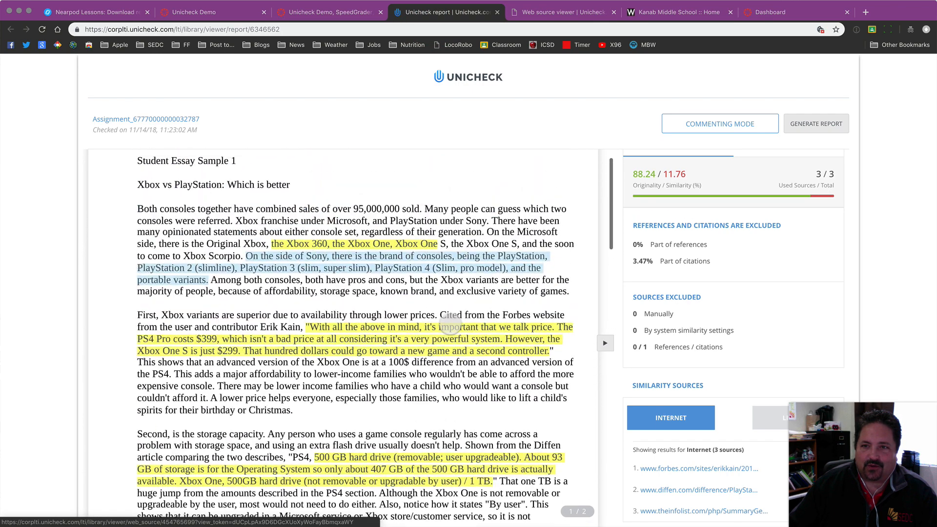
{"action": "left_click", "coordinate": [724, 125]}
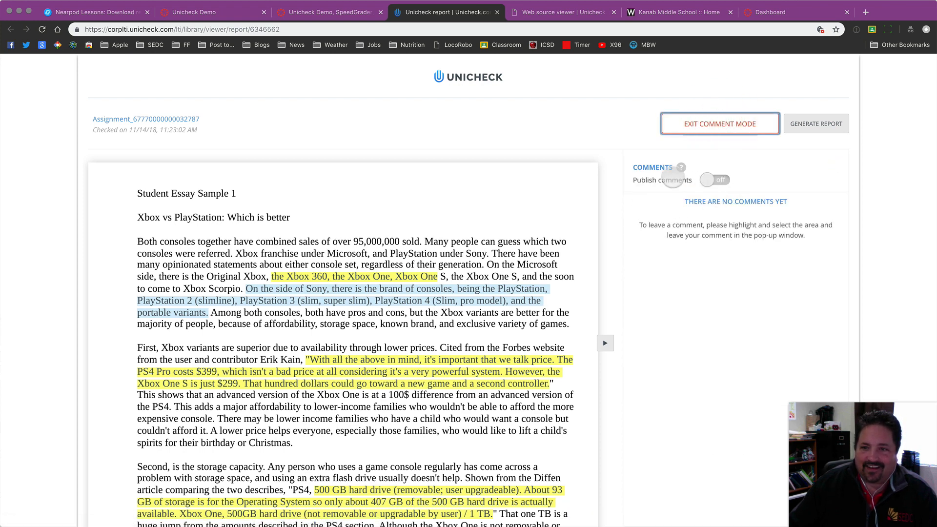
{"action": "left_click", "coordinate": [371, 366]}
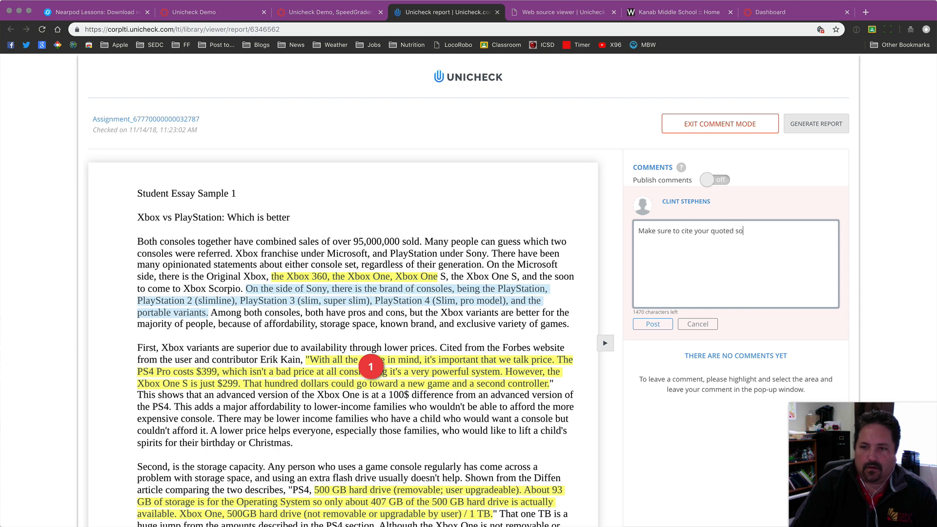
{"action": "left_click", "coordinate": [652, 324]}
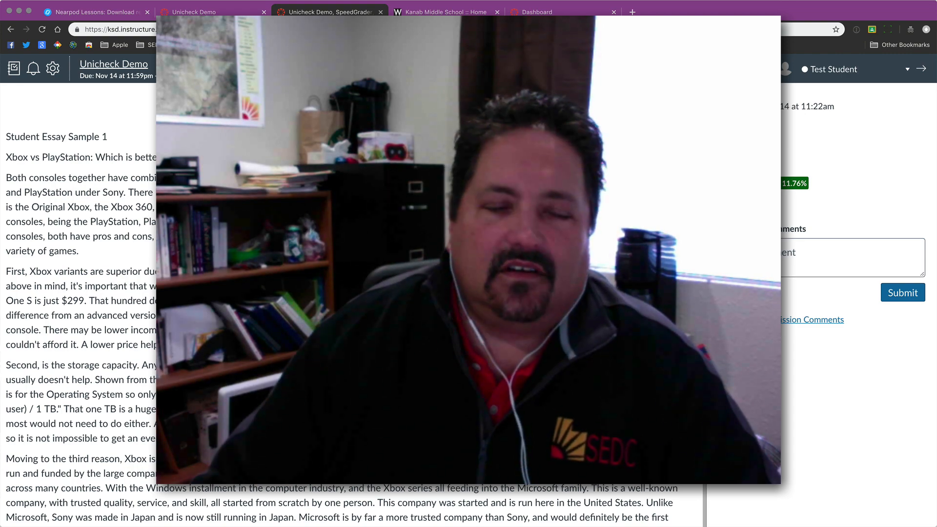
{"action": "scroll", "coordinate": [351, 302], "scroll_direction": "down", "scroll_amount": 1}
{"action": "scroll", "coordinate": [352, 302], "scroll_direction": "down", "scroll_amount": 5}
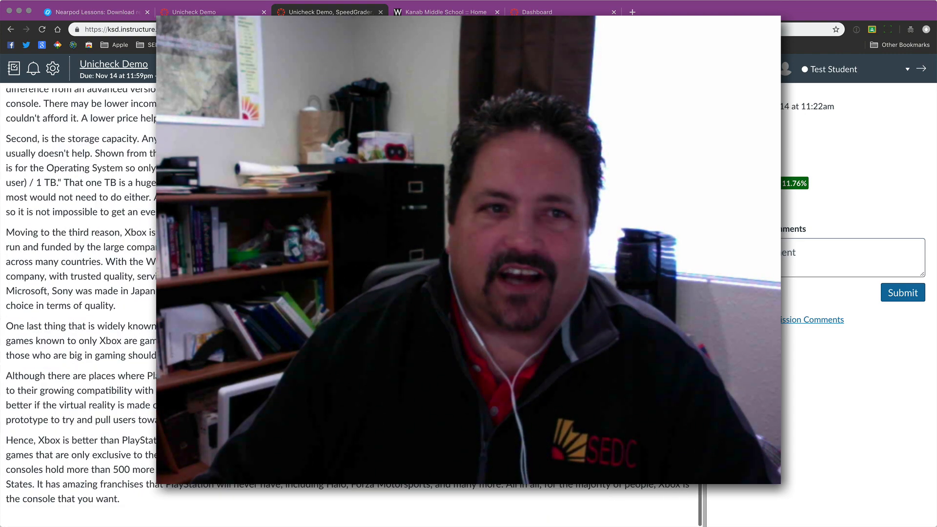
{"action": "scroll", "coordinate": [351, 303], "scroll_direction": "up", "scroll_amount": 5}
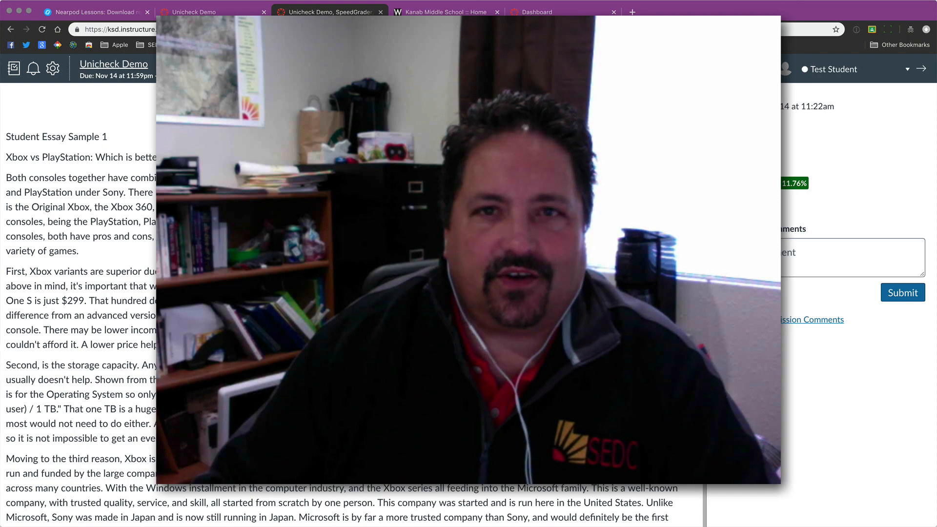